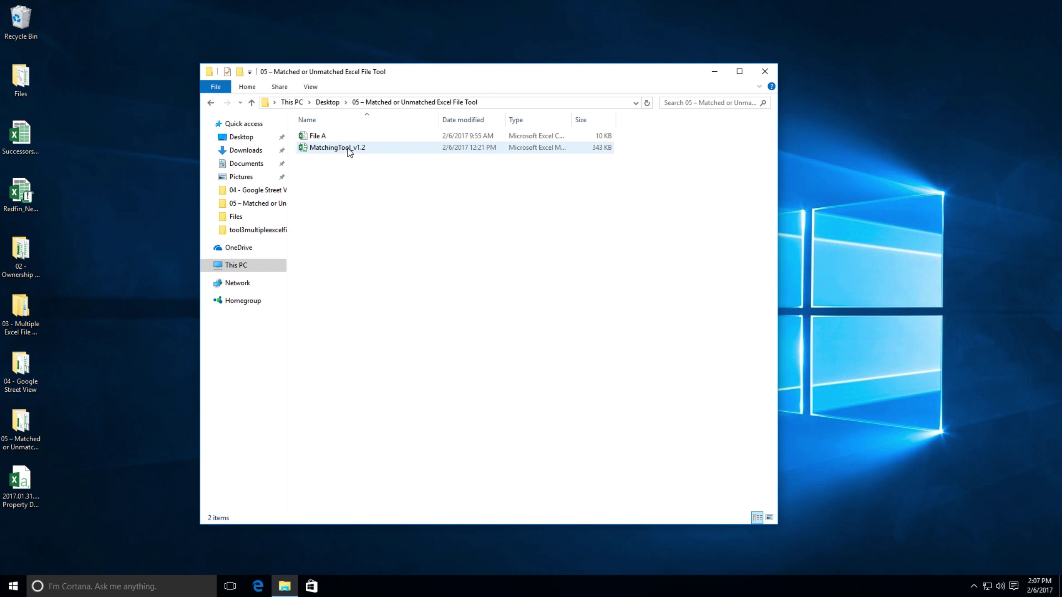
double_click(324, 135)
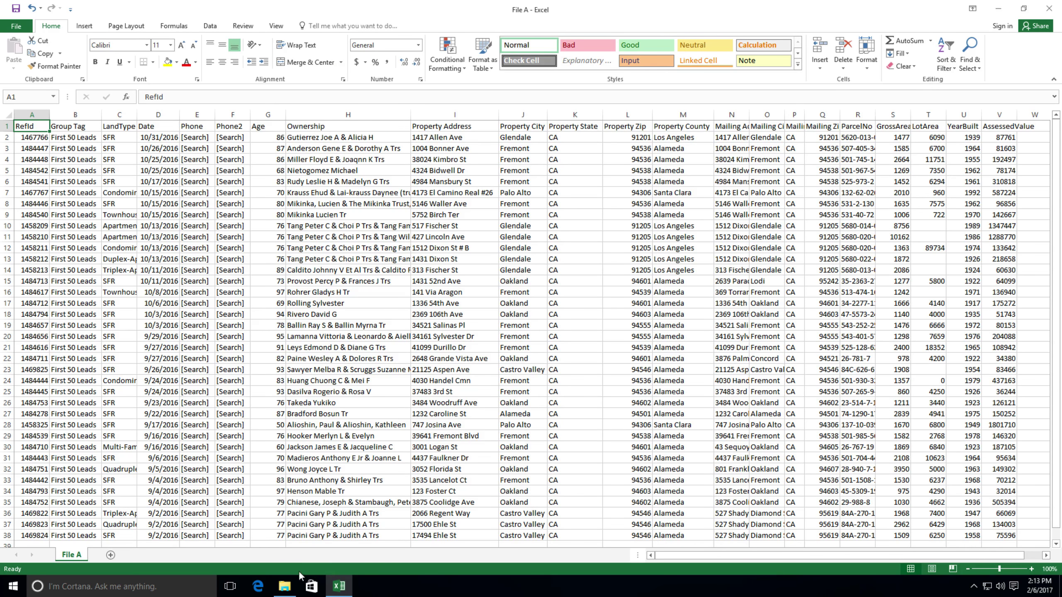
Step: Paste a duplicate of File A into the same folder
left_click(284, 585)
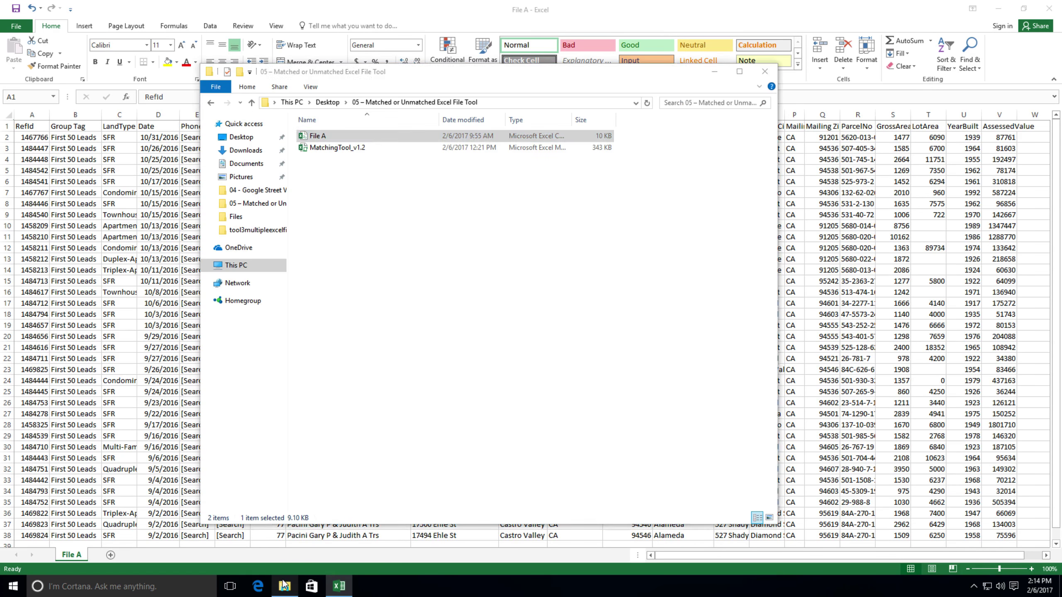
right_click(340, 137)
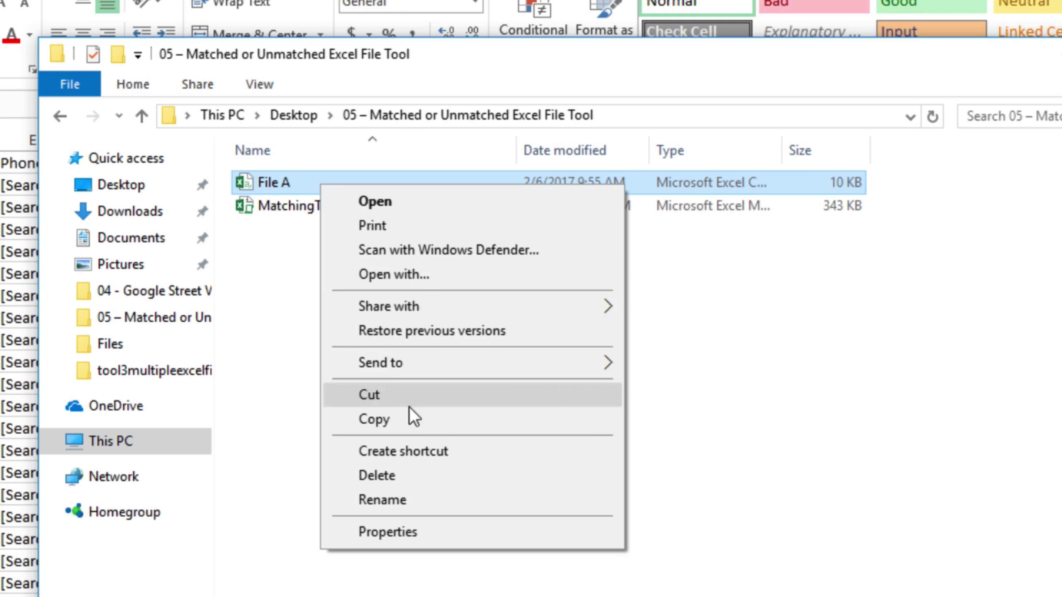
left_click(429, 420)
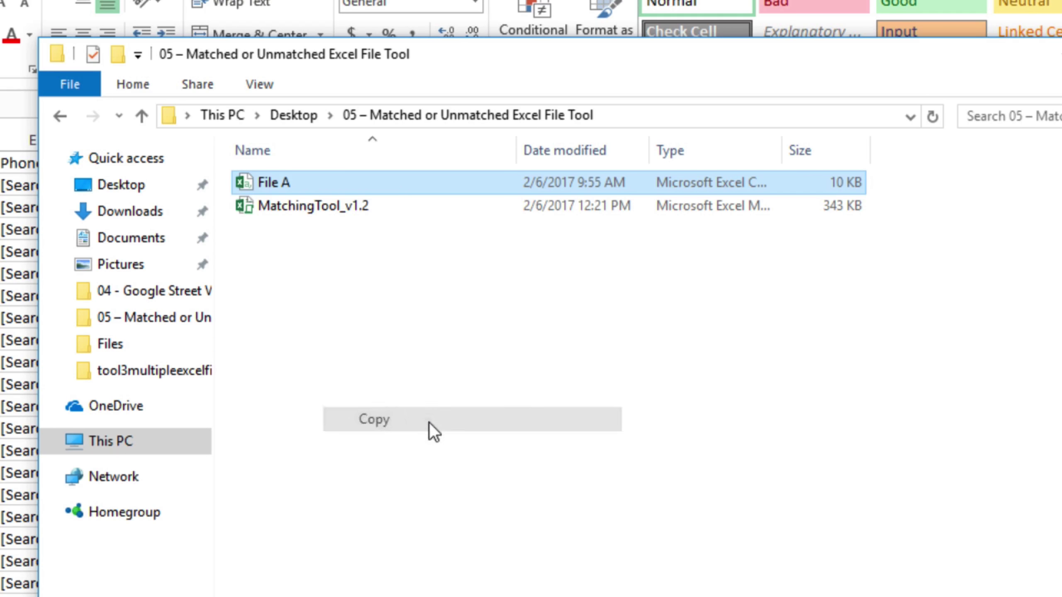
right_click(375, 374)
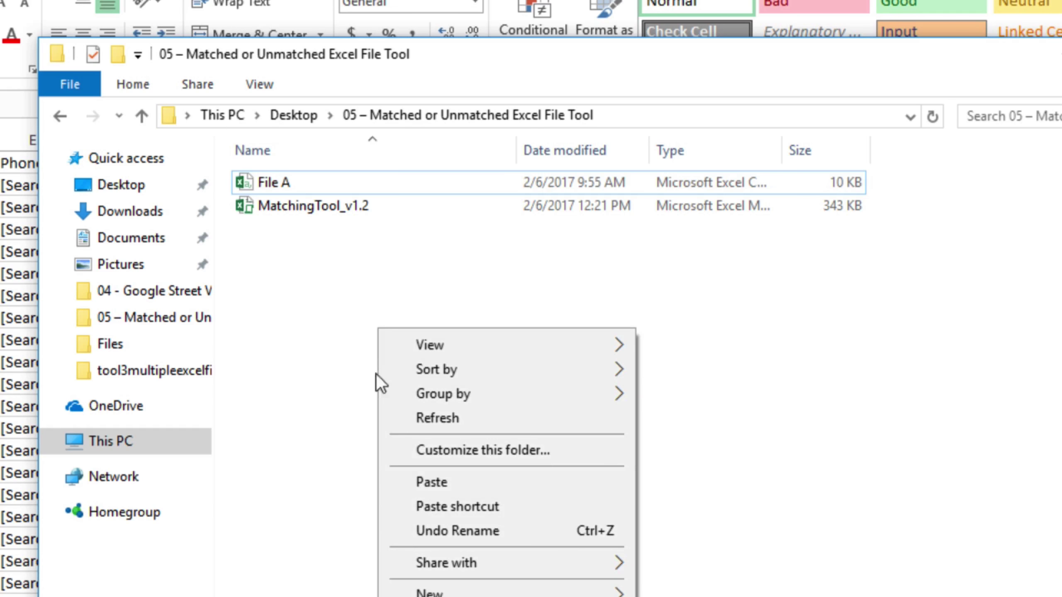
left_click(455, 483)
Step: Rename the copied file to File B
right_click(343, 180)
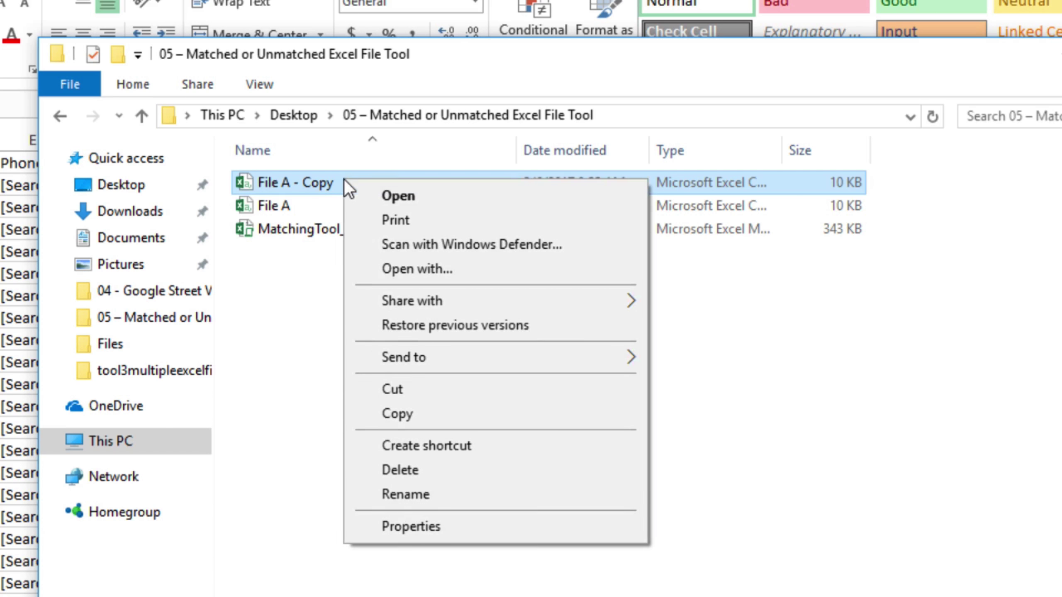
left_click(434, 500)
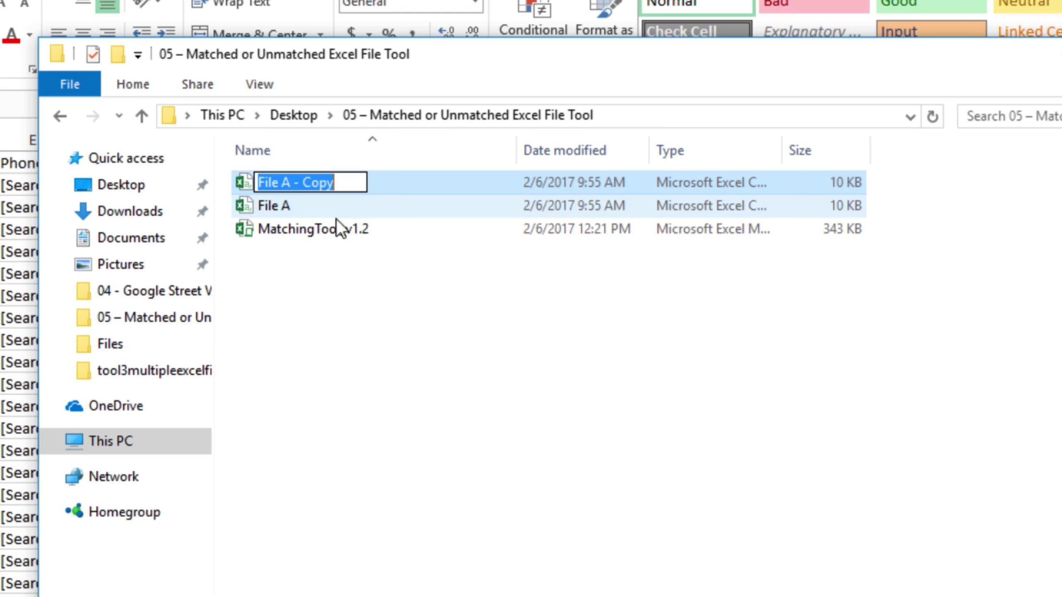
left_click_drag(281, 183, 364, 185)
type("B")
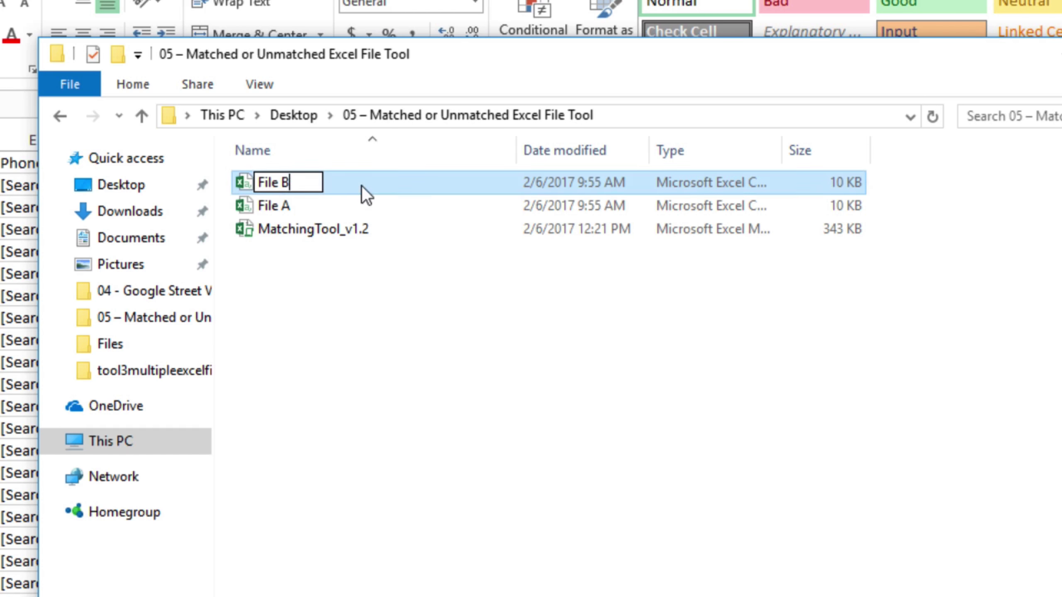
key("Return")
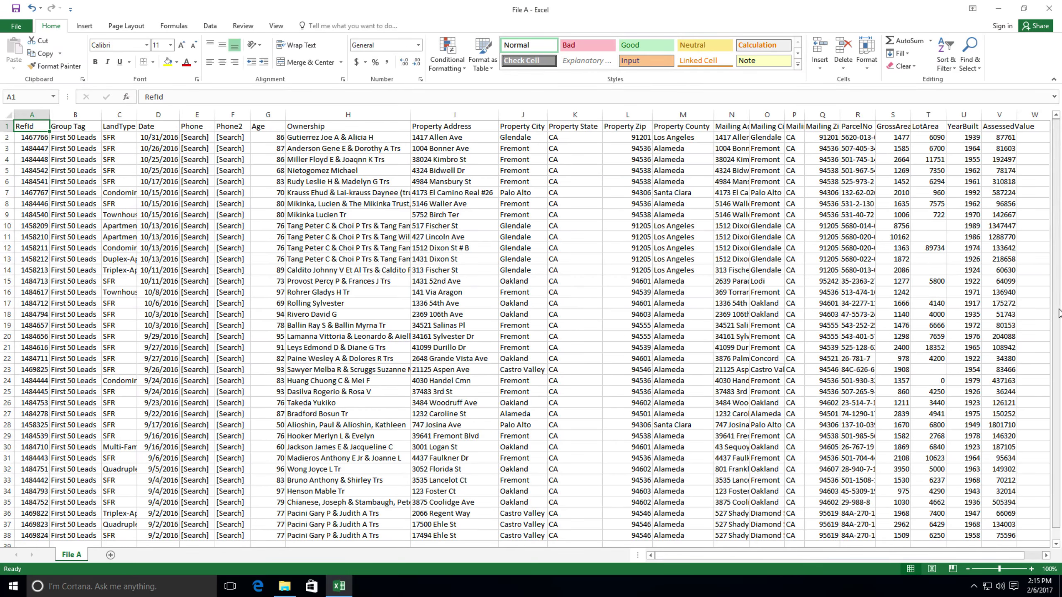
Step: Copy the IDs in A24:A38 into column D starting at D39
scroll(239, 338, "down", 2)
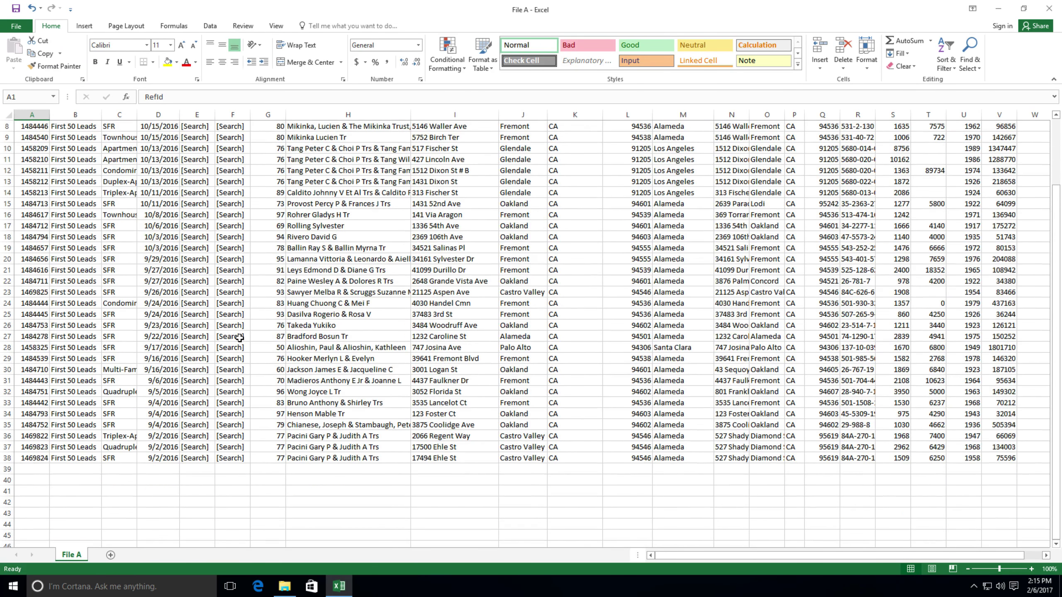
scroll(240, 337, "down", 2)
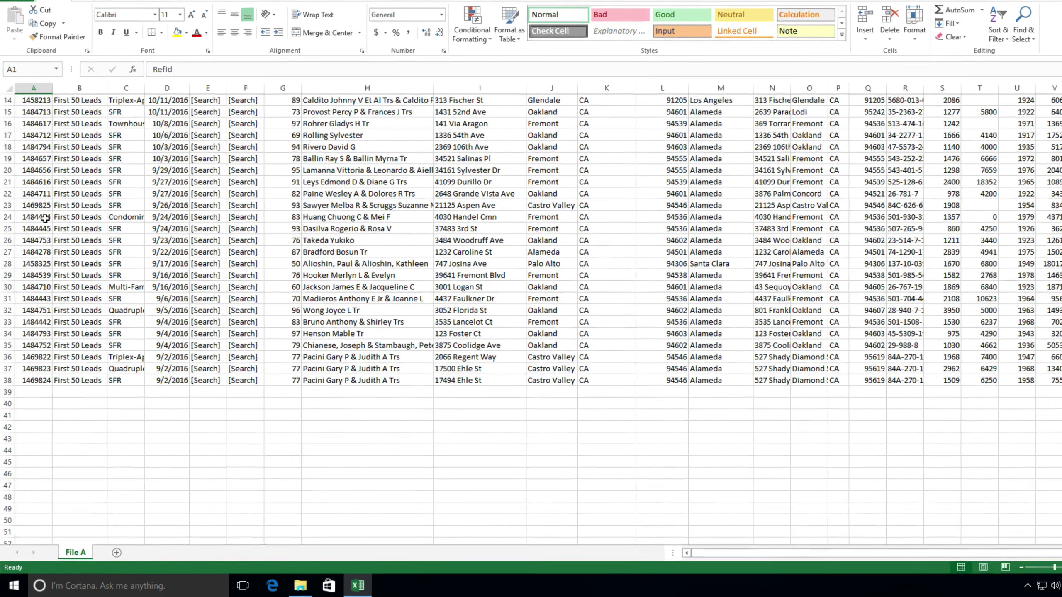
left_click(45, 217)
left_click(34, 381, "shift")
key("ctrl+c")
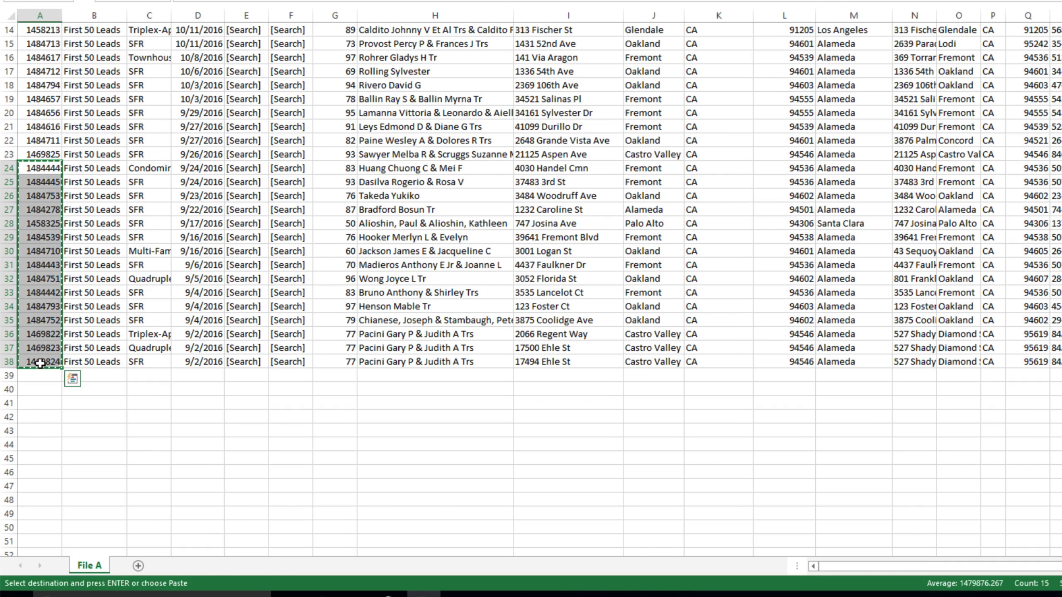
left_click(193, 374)
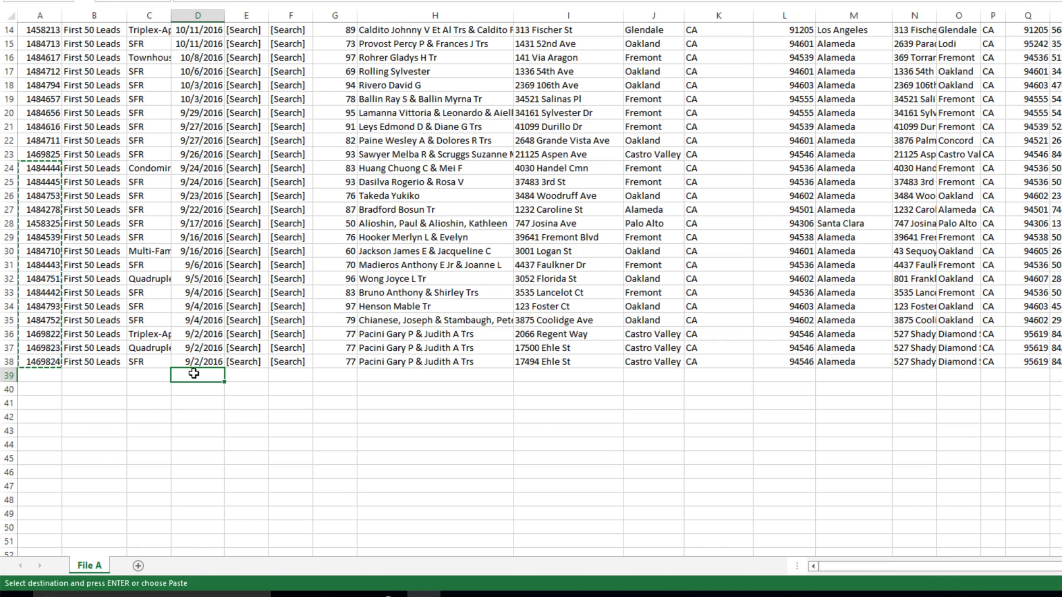
key("ctrl+v")
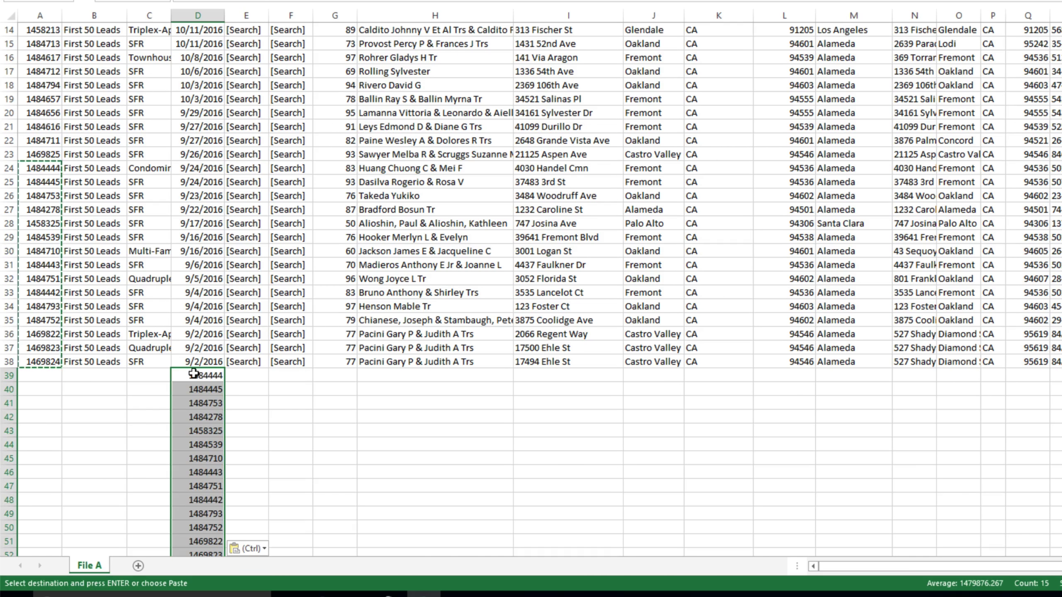
Step: Copy the land types in C21:C33 into E43:E55
left_click(138, 127)
left_click(144, 288, "shift")
key("ctrl+c")
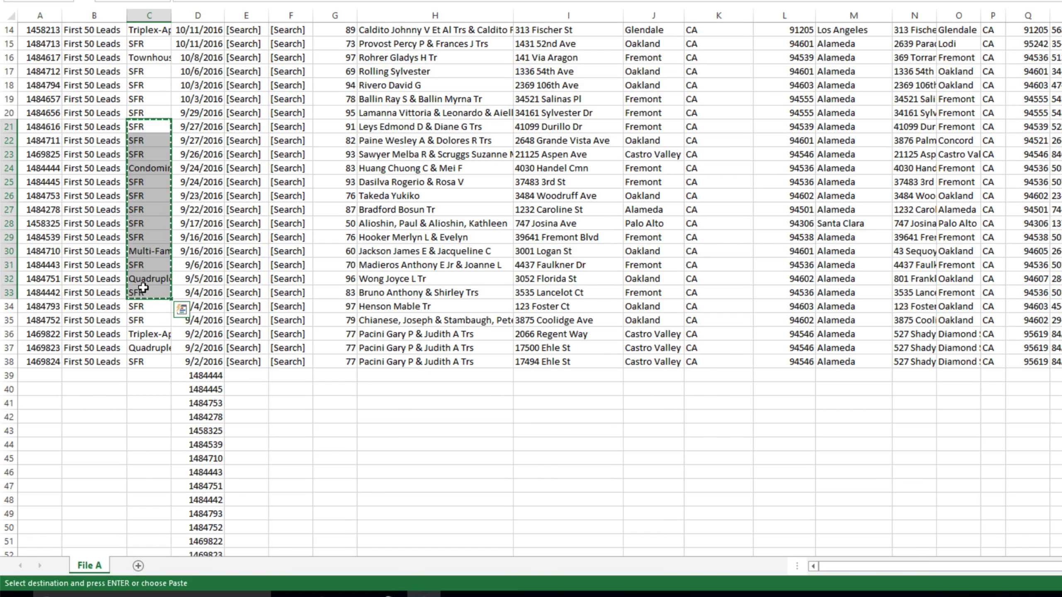
left_click(244, 428)
key("ctrl+v")
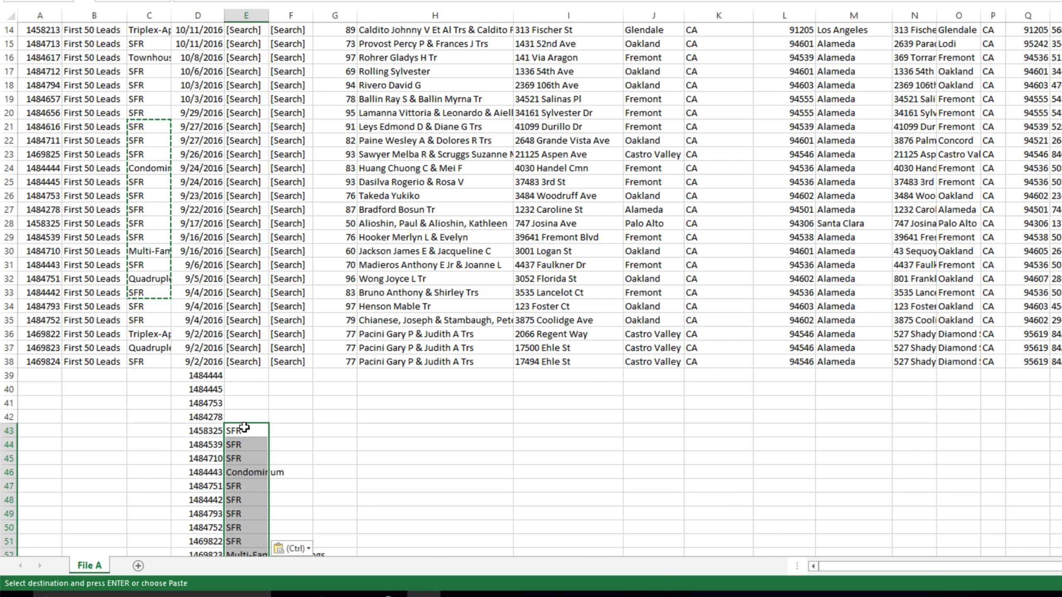
Step: Copy the assessed values in V21:V37 into column H starting at H49
scroll(269, 399, "down", 2)
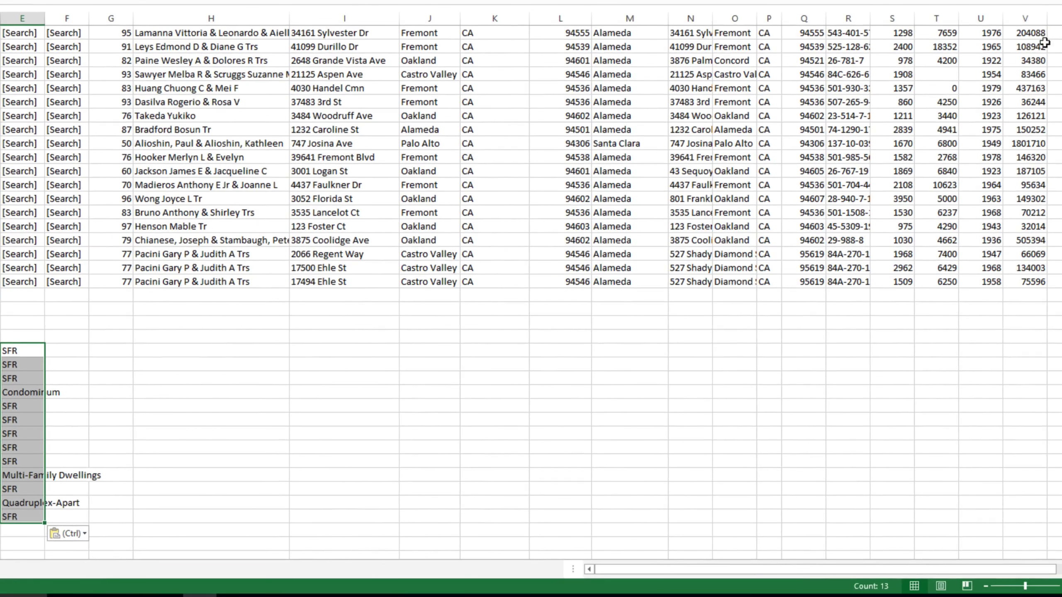
left_click(1029, 46)
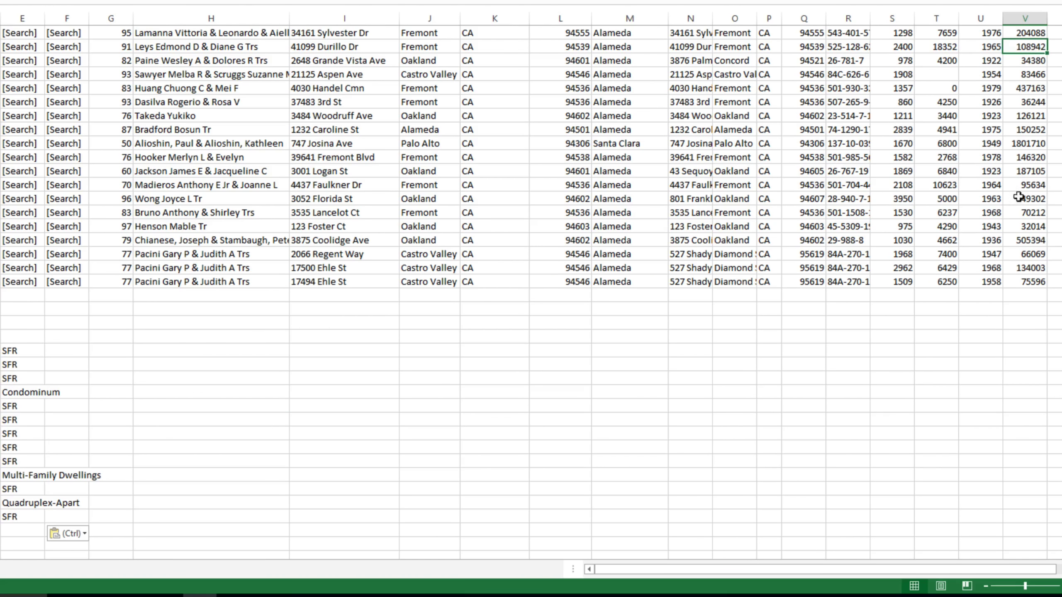
left_click(1029, 271, "shift")
key("ctrl+c")
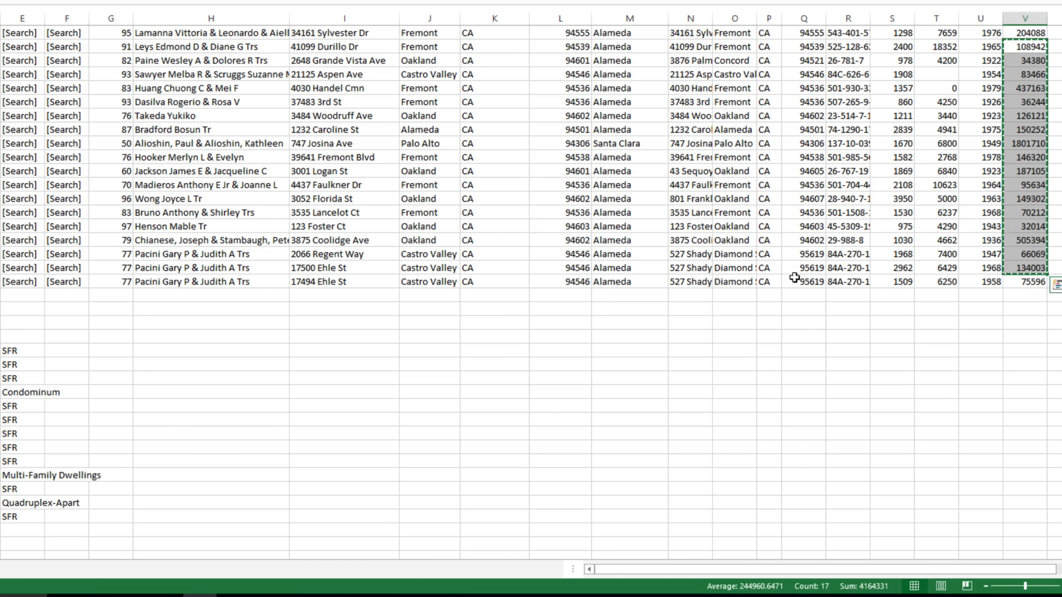
scroll(217, 393, "down", 1)
scroll(218, 393, "down", 3)
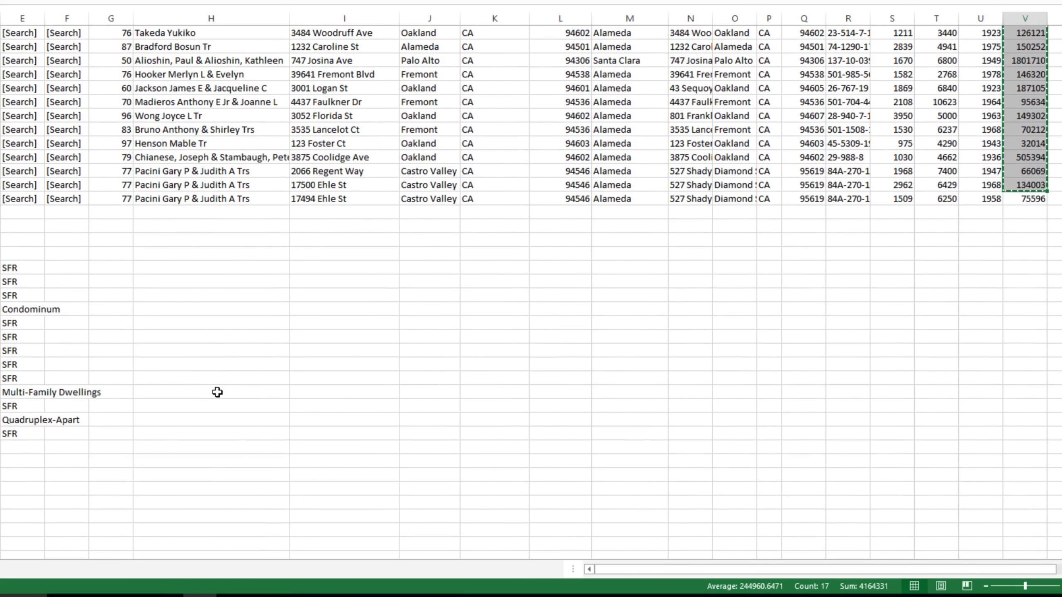
left_click(194, 350)
key("ctrl+v")
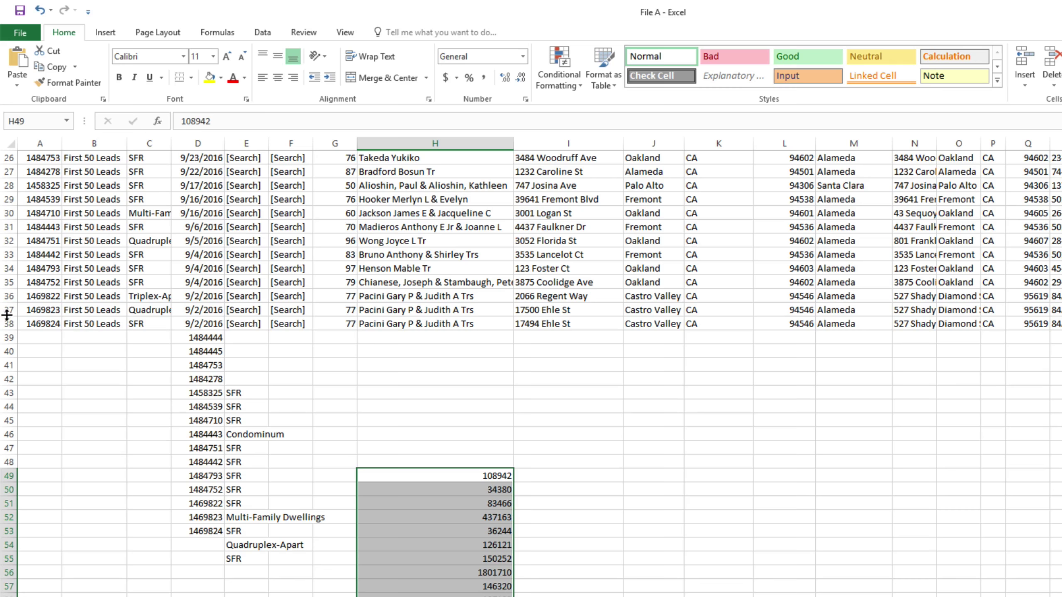
Step: Delete rows 5 through 36 of File A and save the workbook
left_click(9, 310)
scroll(5, 309, "up", 1)
scroll(5, 309, "up", 8)
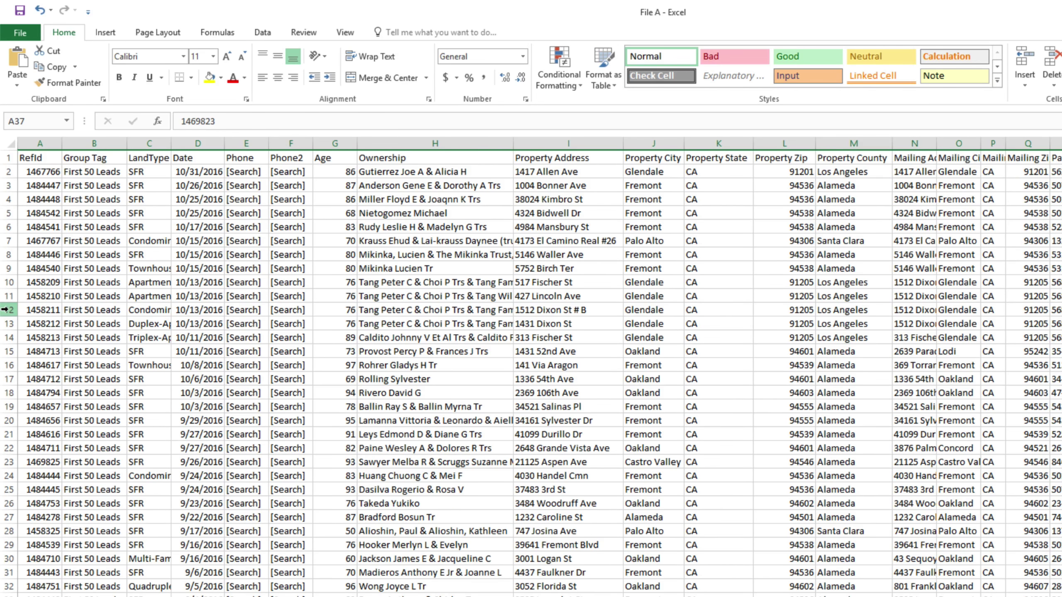
left_click(7, 212, "shift")
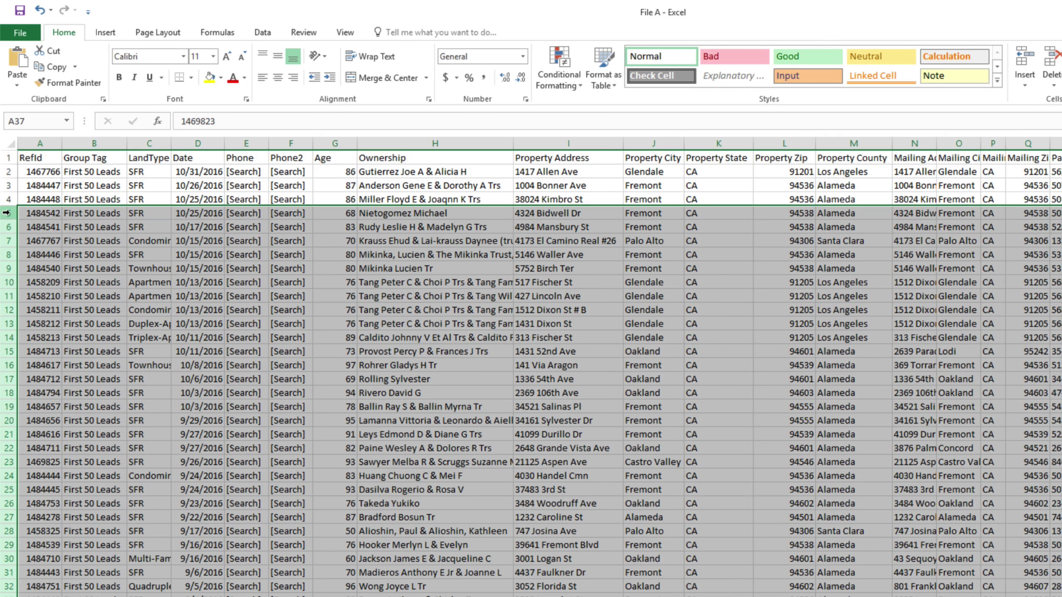
right_click(44, 213)
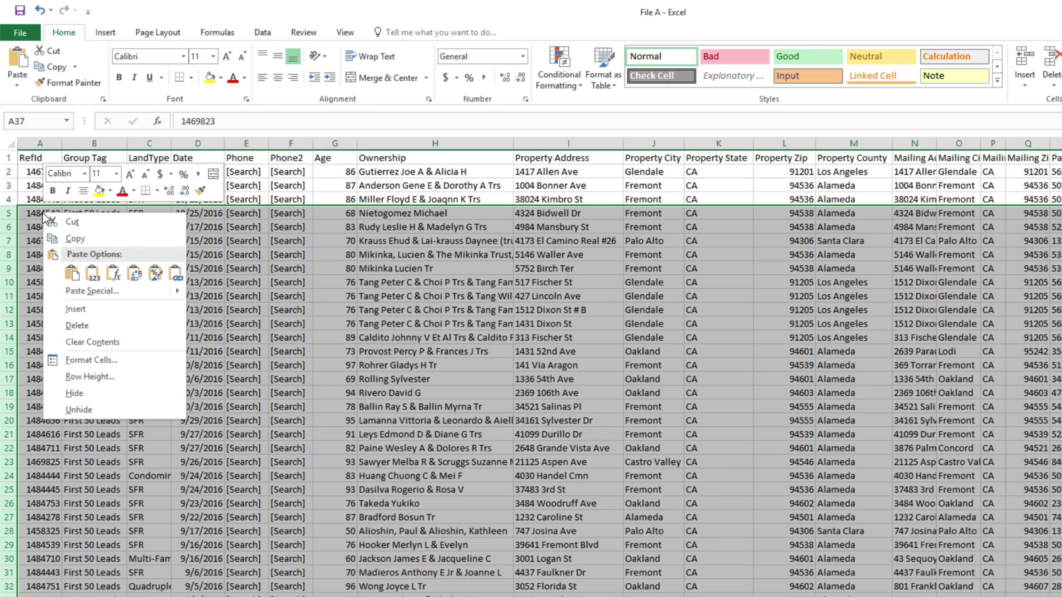
left_click(76, 325)
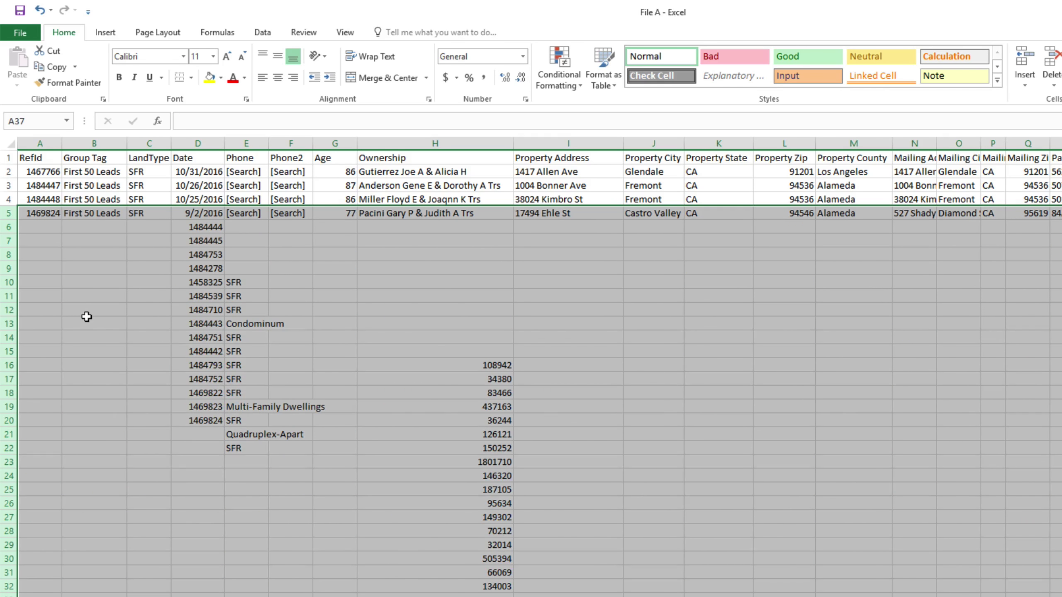
left_click(363, 280)
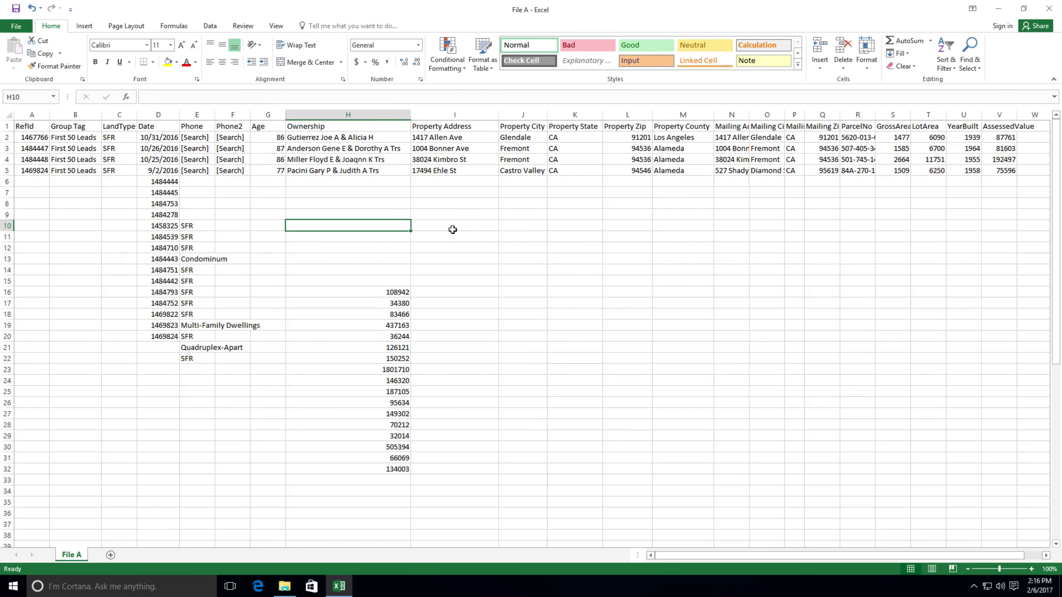
key("ctrl+s")
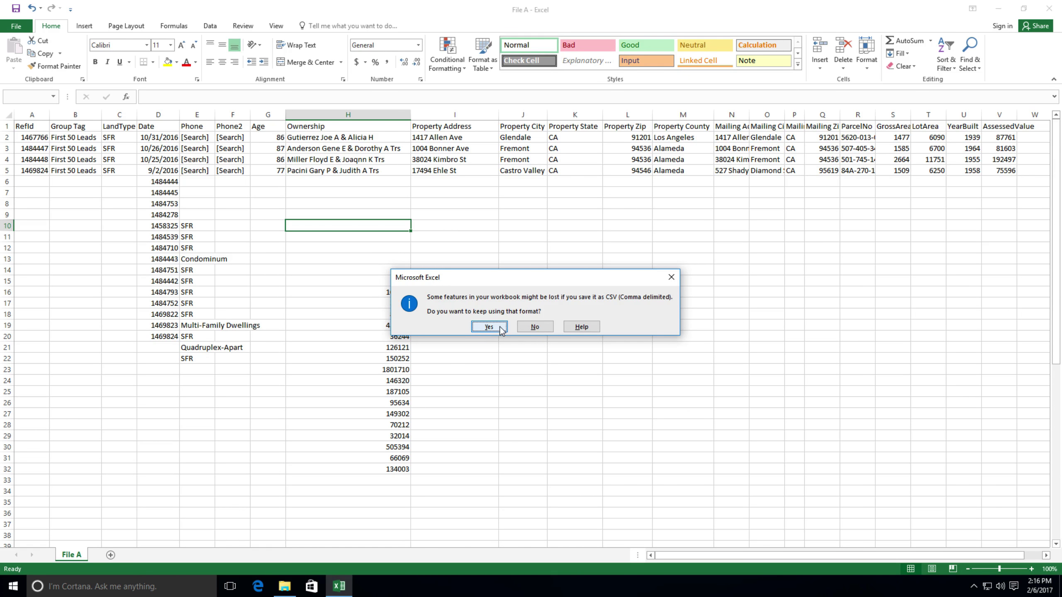
Step: Keep File A in CSV format when saving
left_click(501, 327)
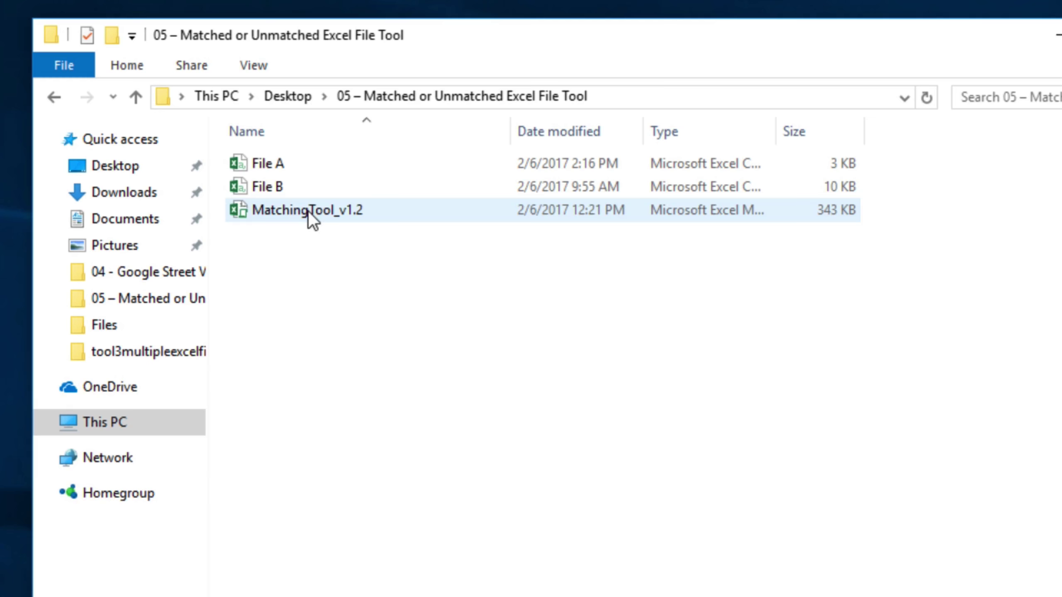
Step: Open MatchingTool_v1.2, check the security info, and enable its macros
double_click(309, 210)
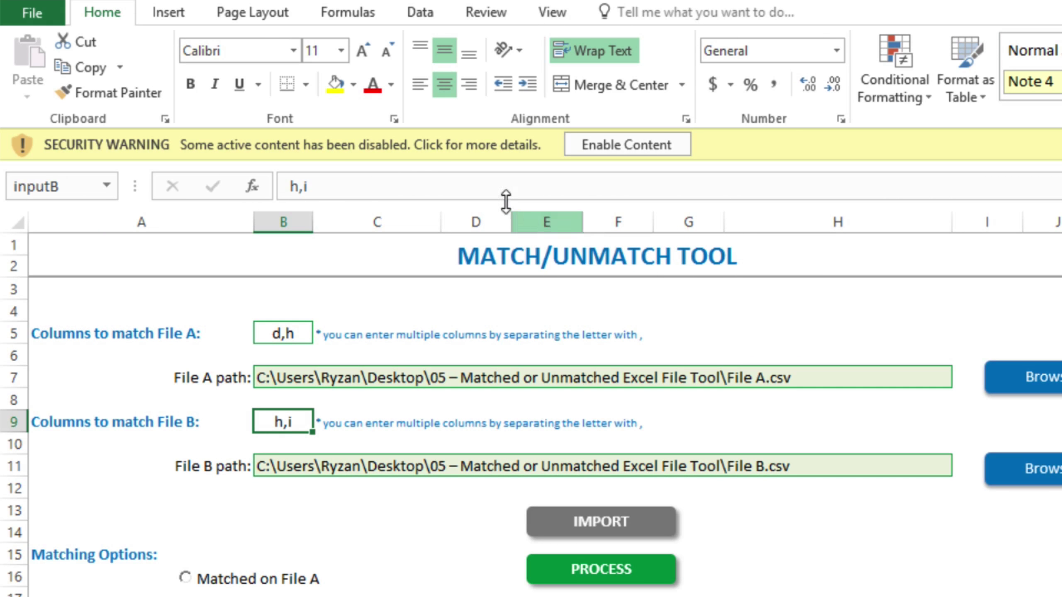
left_click(417, 151)
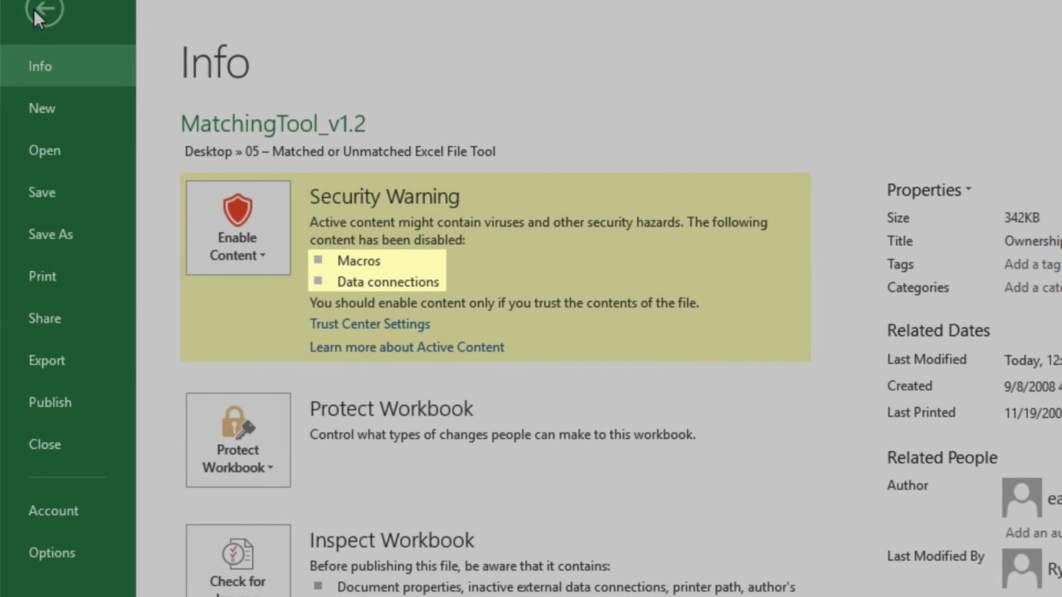
left_click(35, 8)
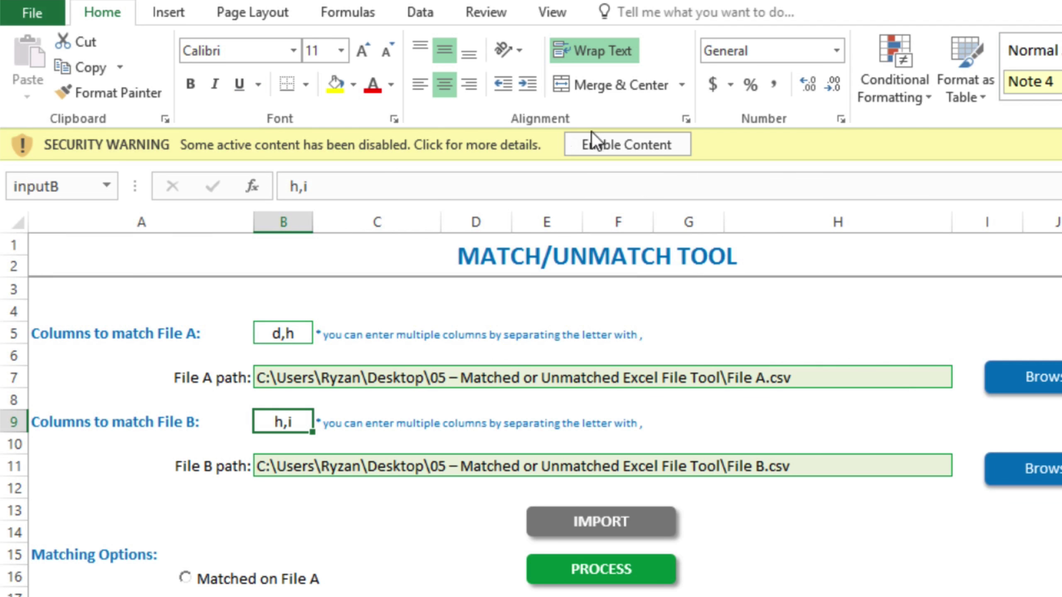
left_click(628, 144)
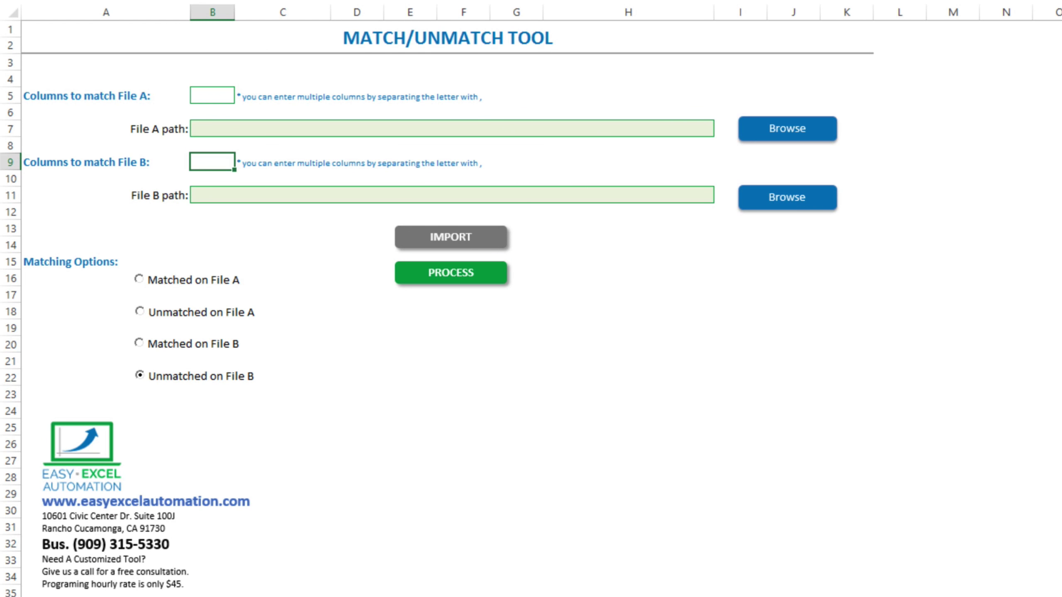
left_click(647, 79)
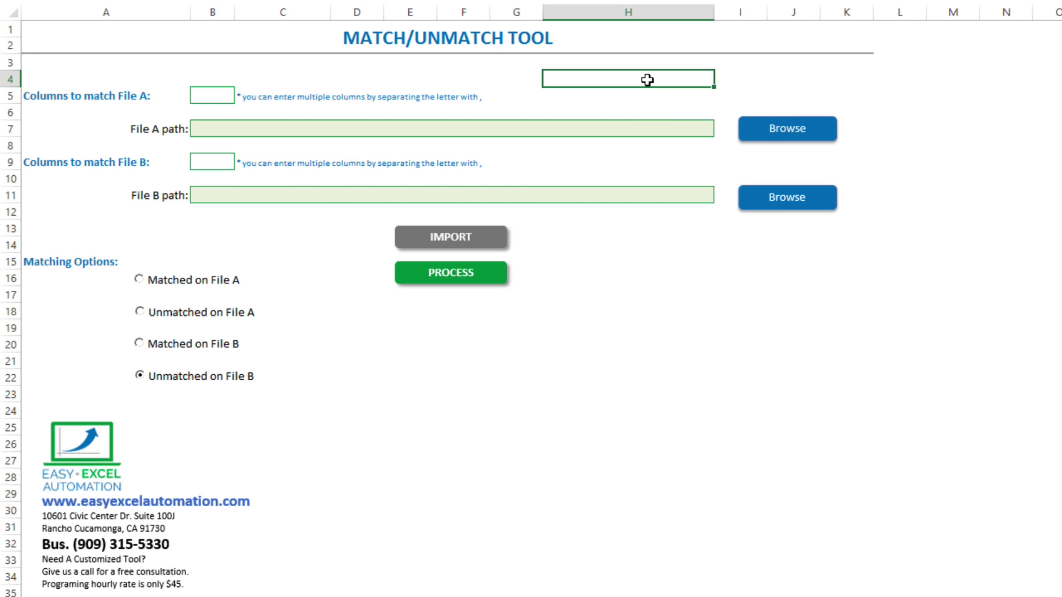
Step: Browse to File A.csv and File B.csv for the two input path fields
left_click(787, 128)
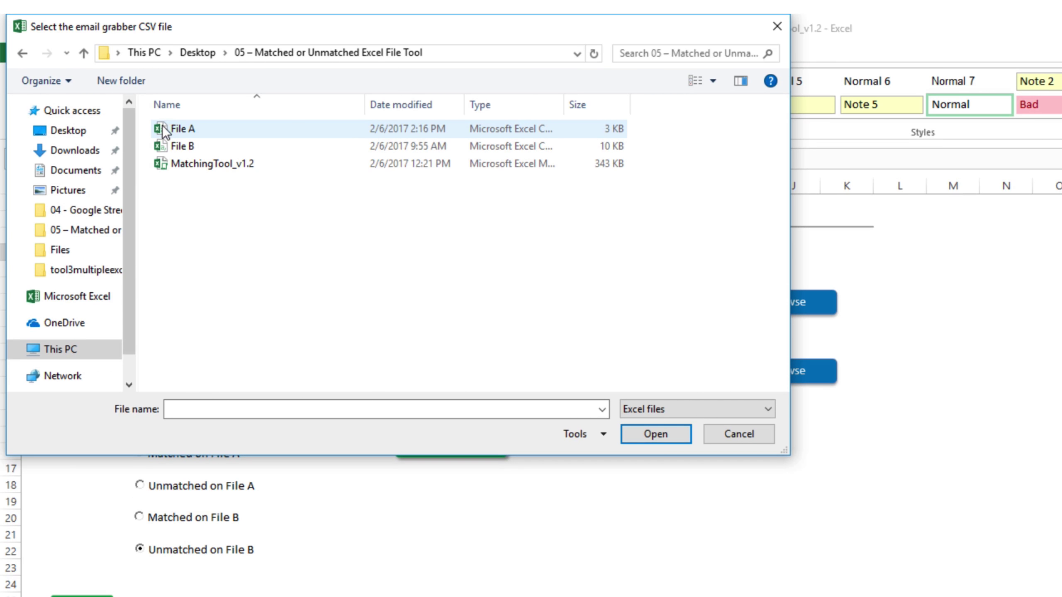
left_click(164, 128)
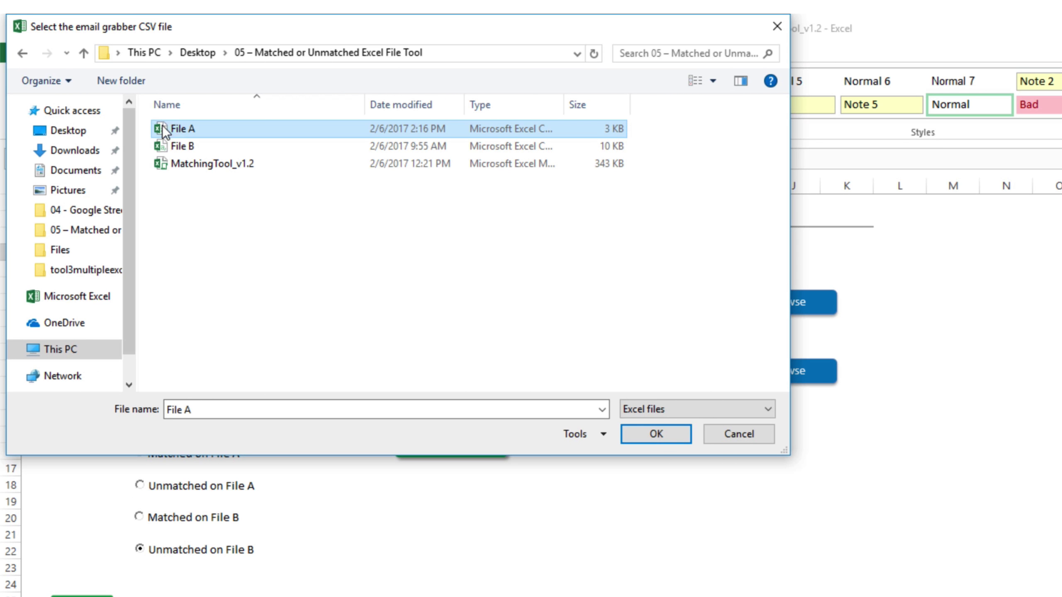
left_click(657, 435)
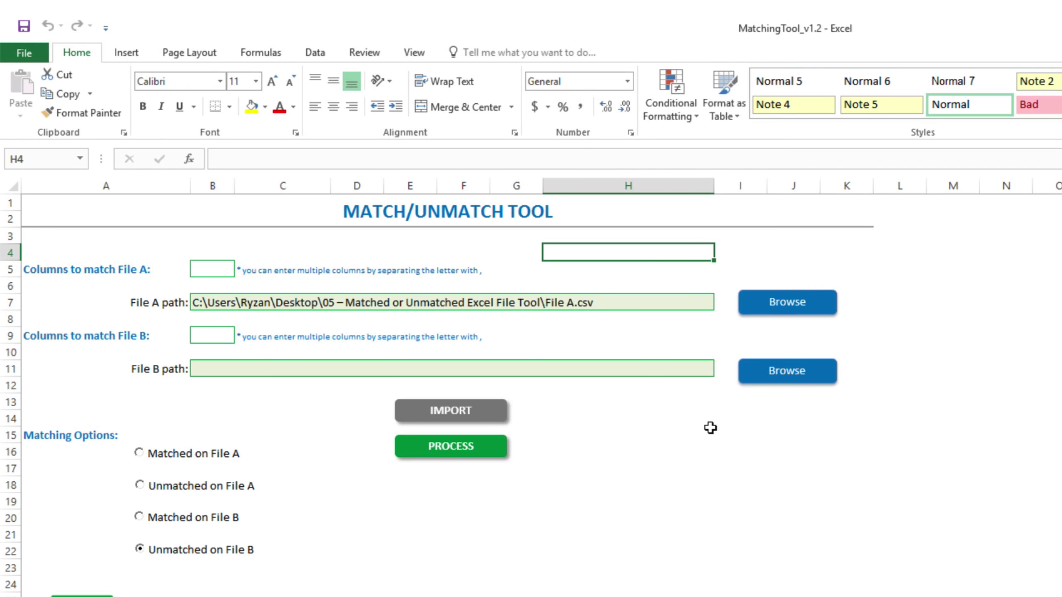
left_click(796, 383)
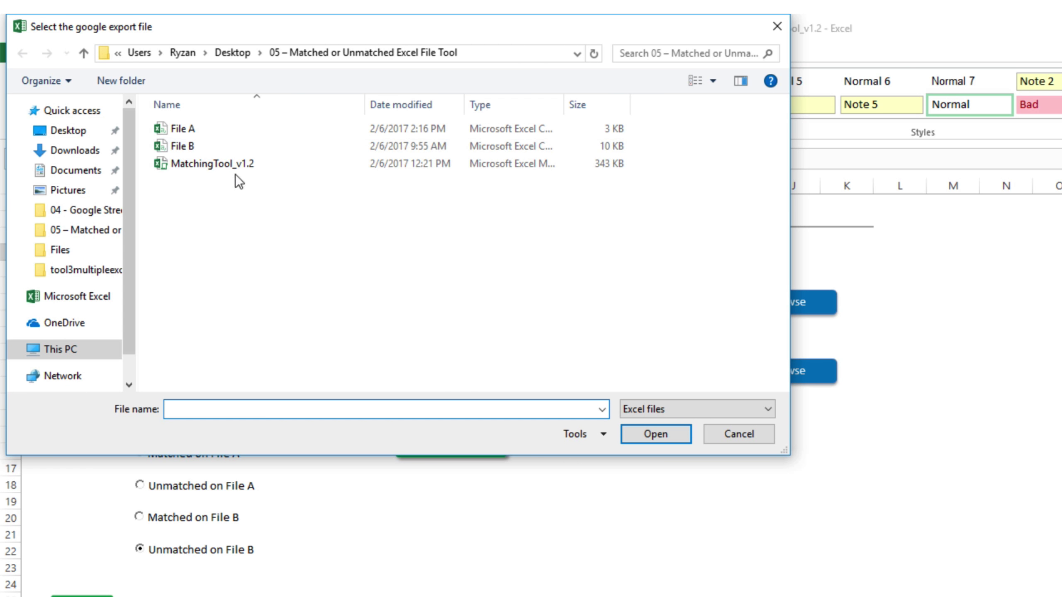
left_click(173, 149)
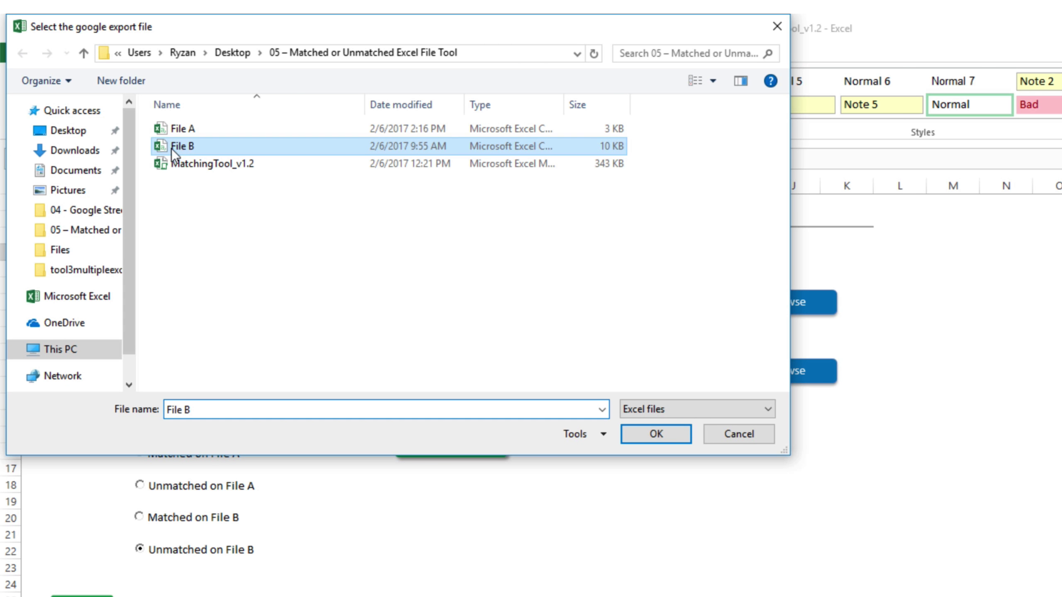
left_click(648, 433)
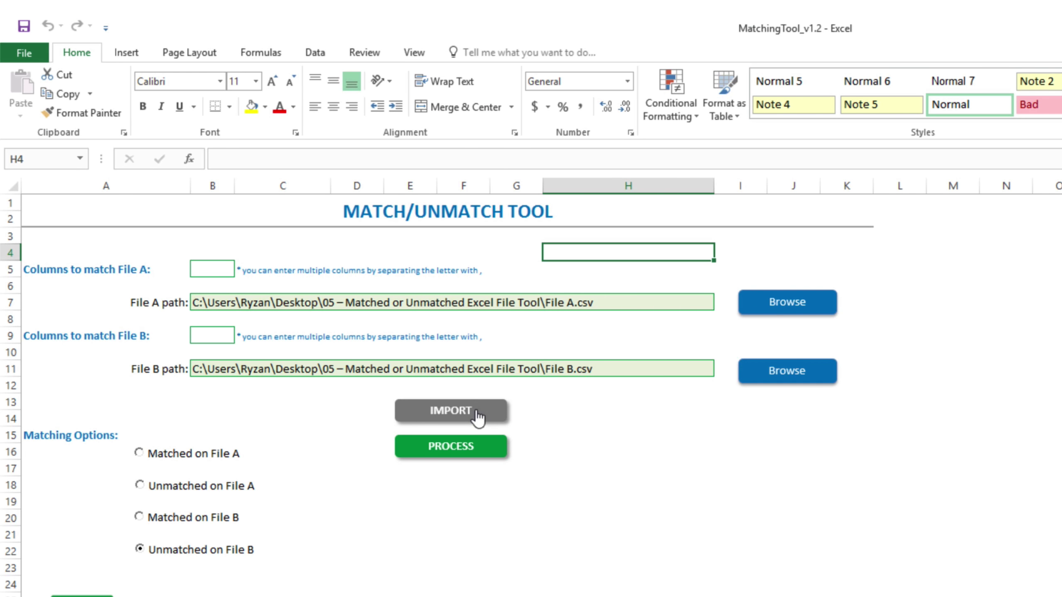
Step: Import both files and look over the imported fileB sheet
left_click(475, 410)
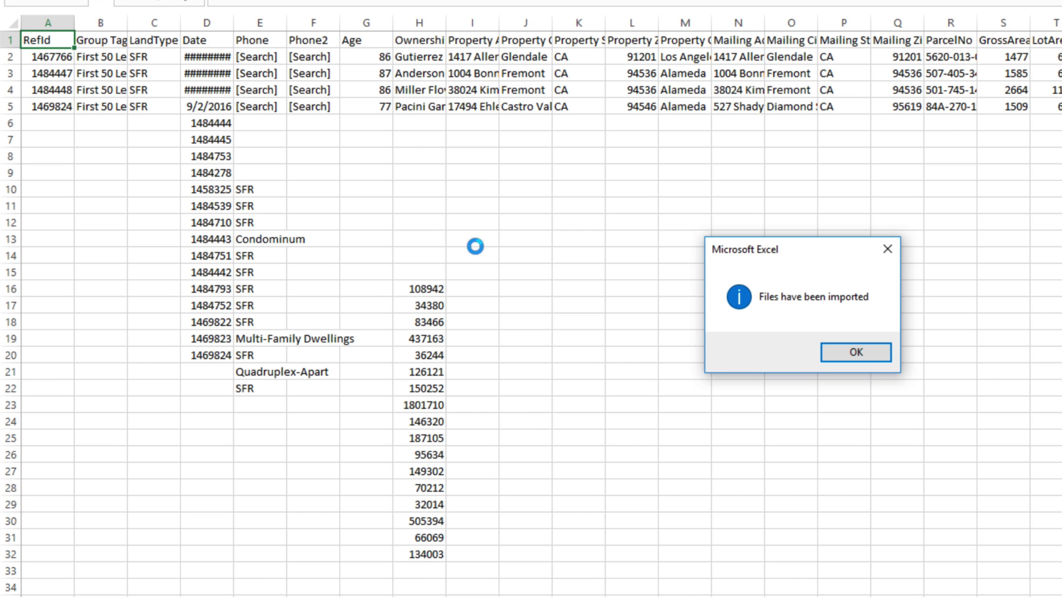
left_click(860, 352)
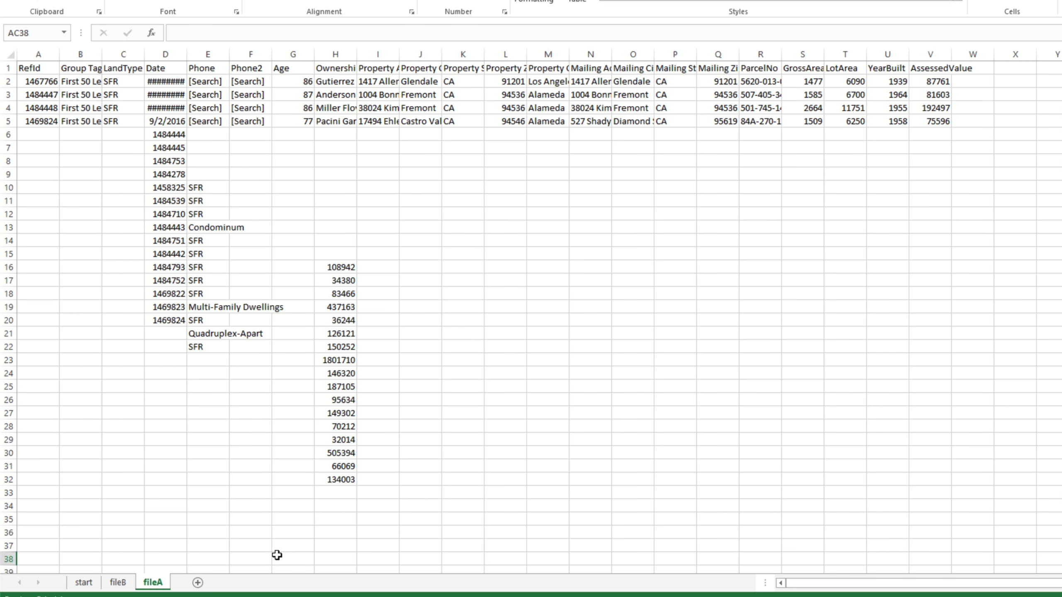
left_click(118, 583)
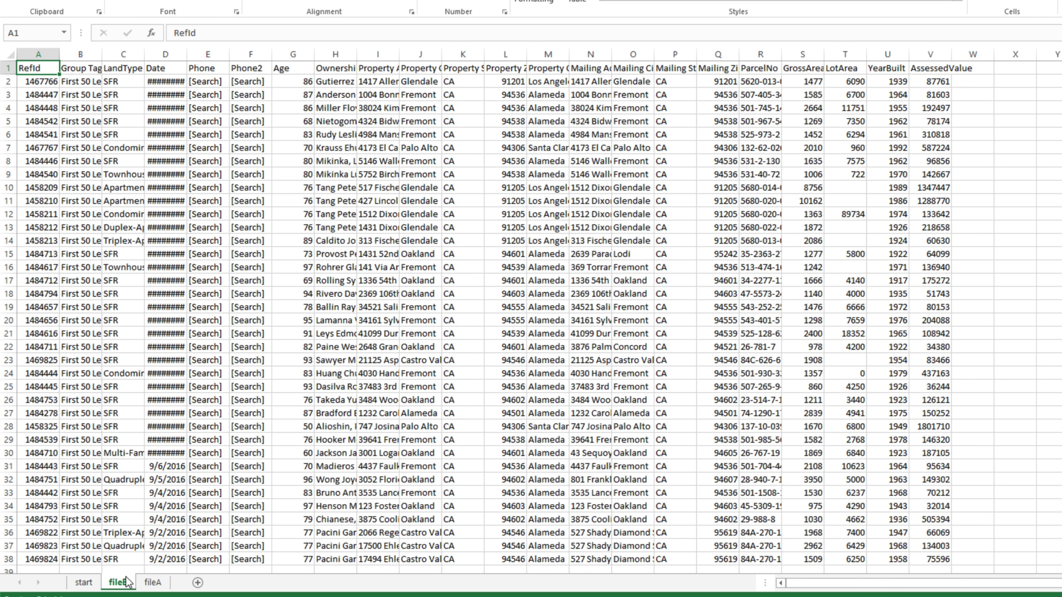
left_click(87, 582)
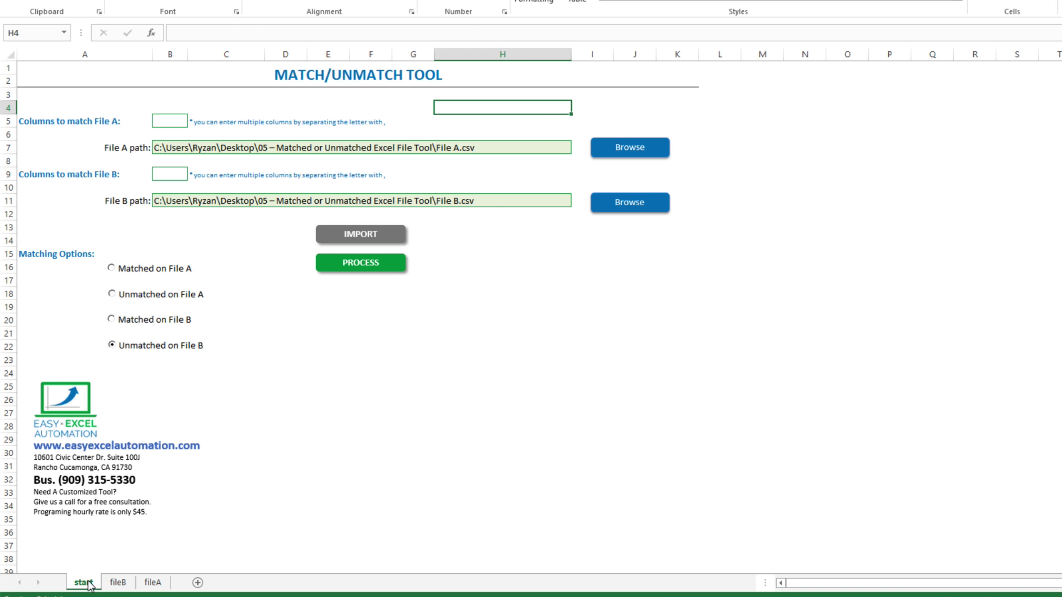
left_click(169, 122)
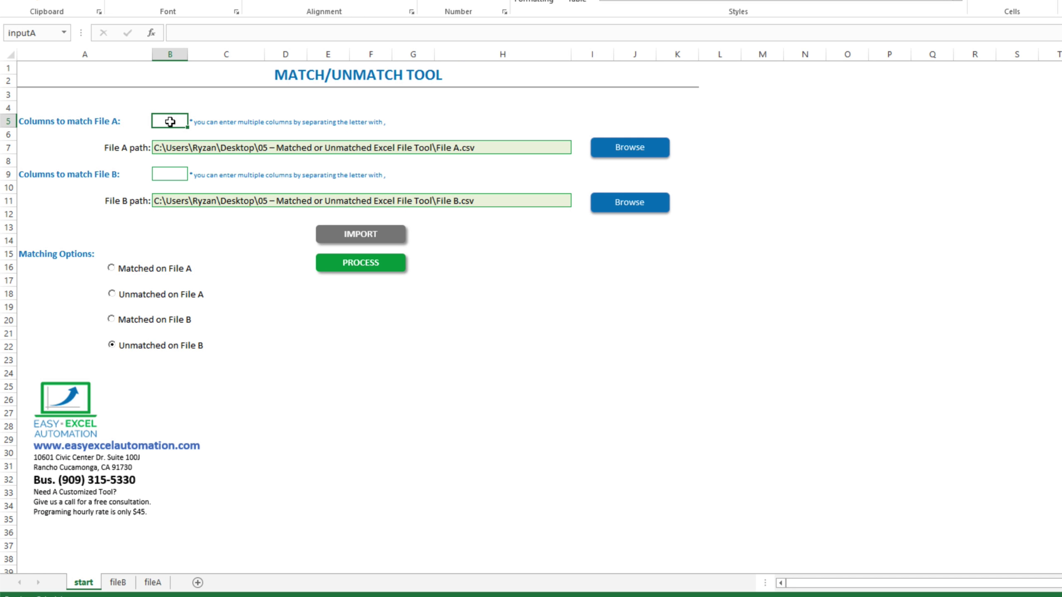
Step: Select columns D, E and H on the fileA sheet, then return to the tool form
left_click(154, 583)
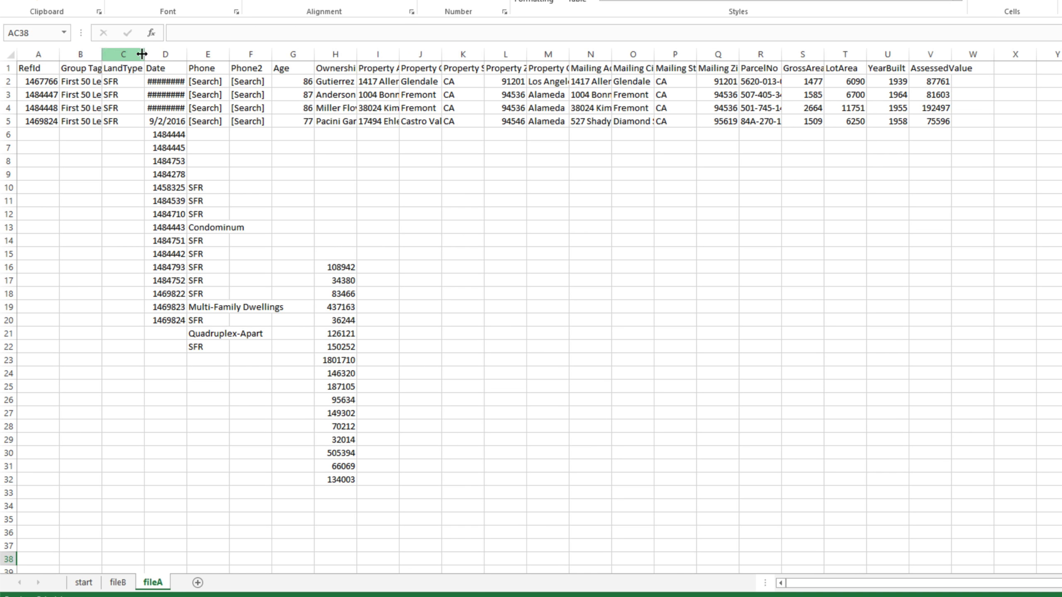
left_click(158, 53)
left_click(197, 54, "ctrl")
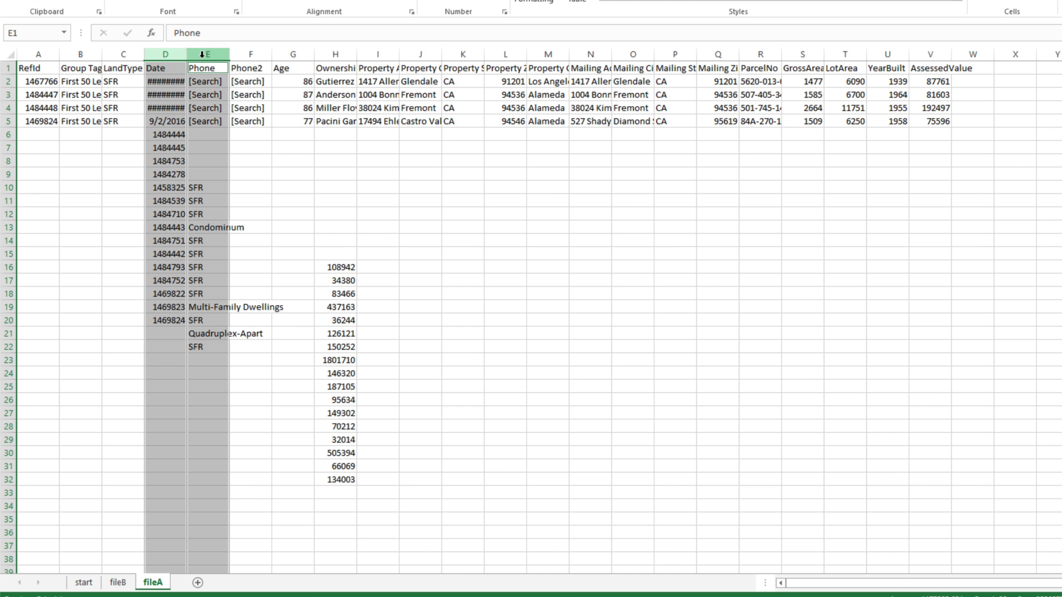
left_click(332, 56, "ctrl")
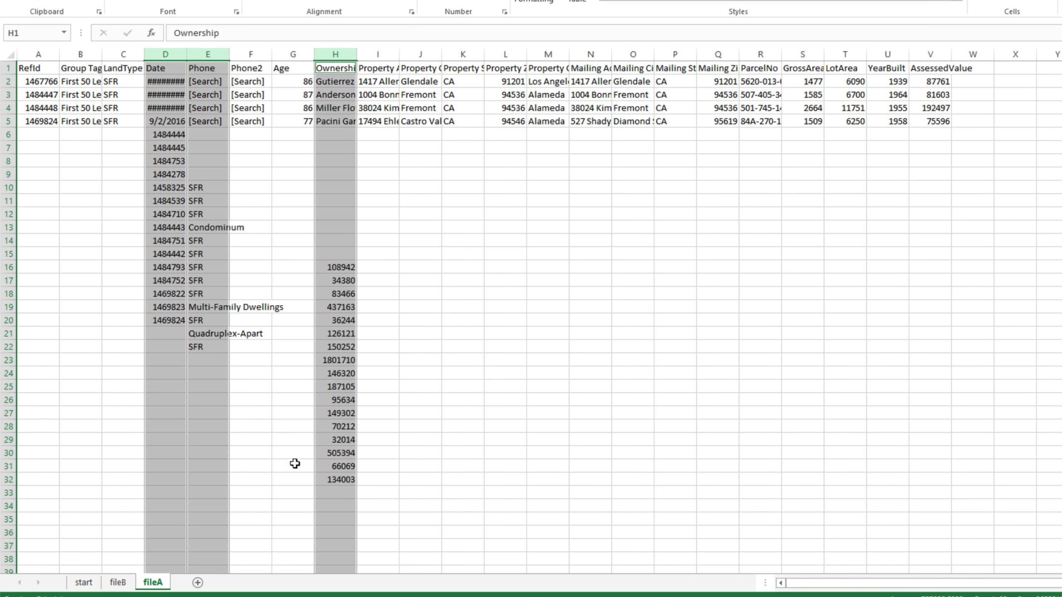
left_click(79, 583)
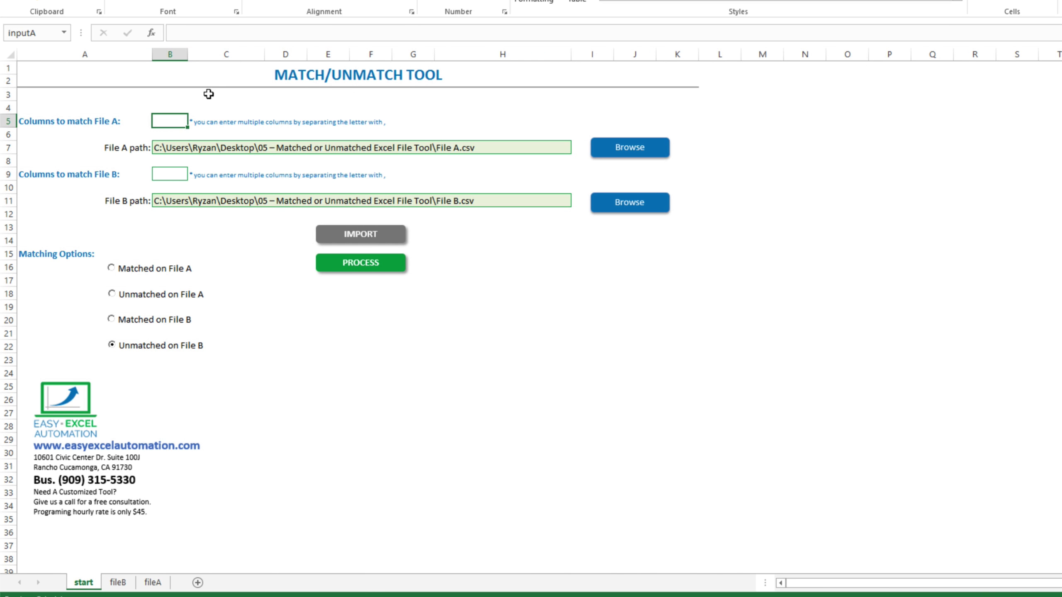
Step: Enter d,e,h as the match columns for File A (B5) and File B (B9)
double_click(274, 224)
type("d,e,h")
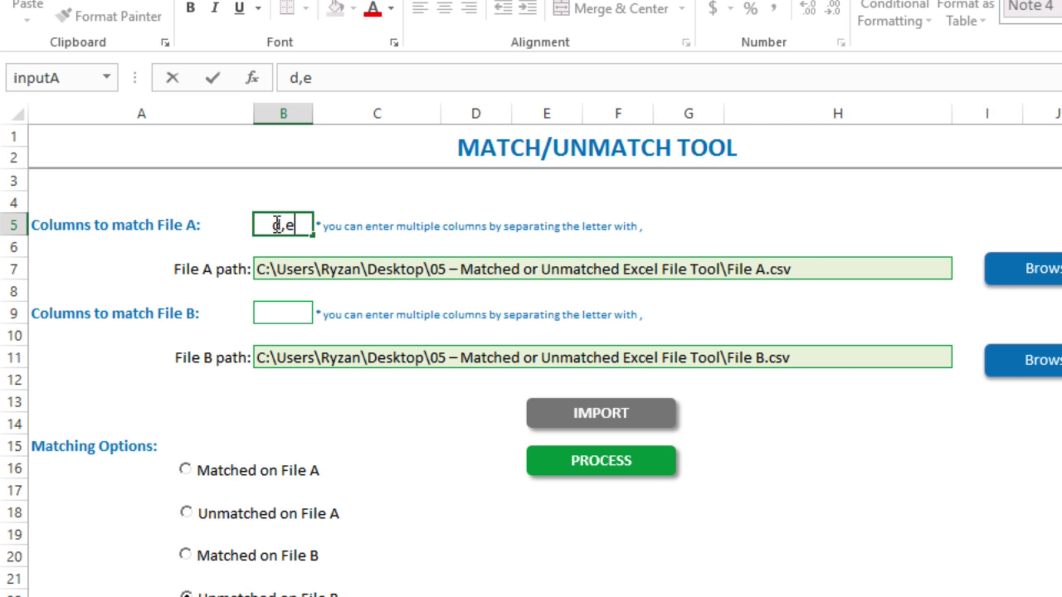
left_click(279, 318)
type("d,e,h")
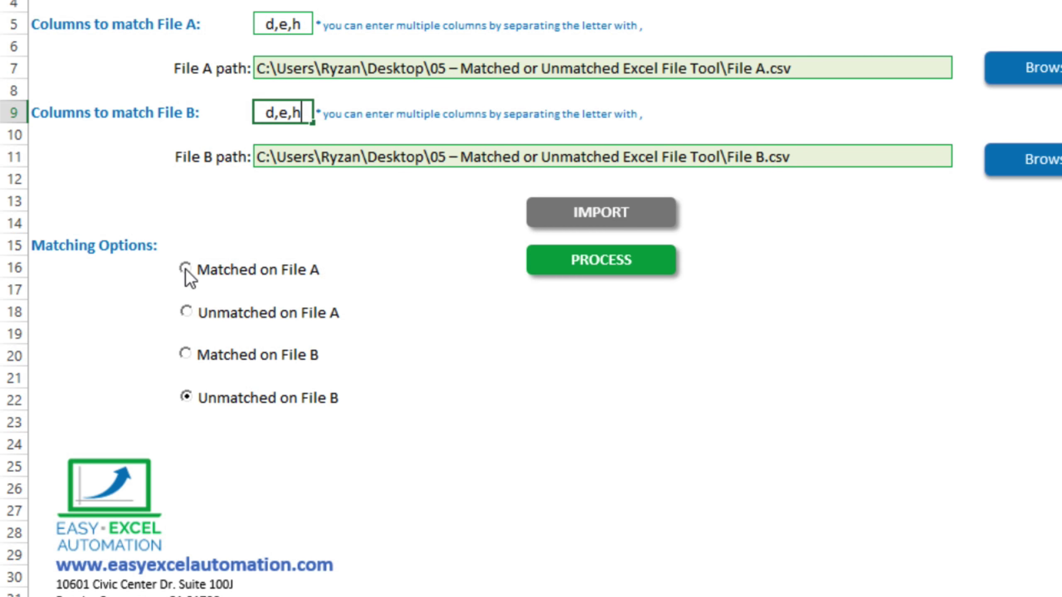
Step: Run the matching with the Matched on File A option
left_click(187, 270)
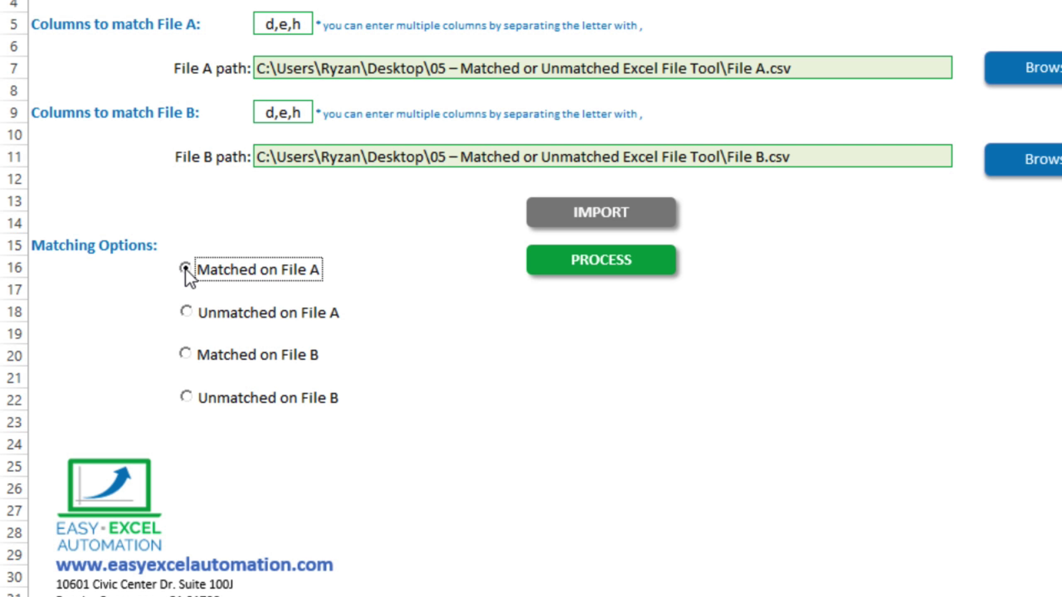
left_click(606, 259)
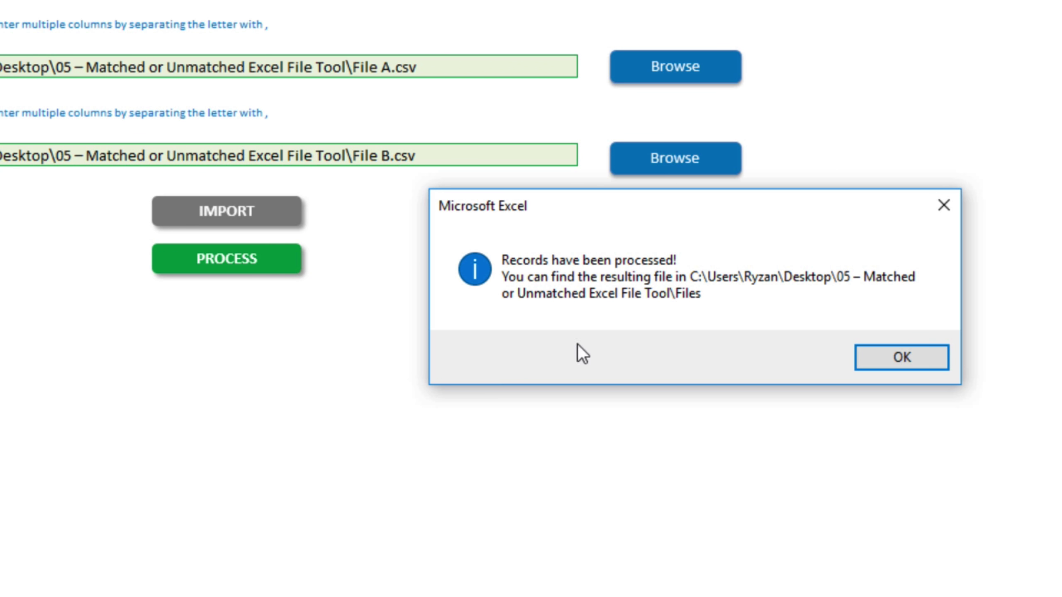
left_click(903, 355)
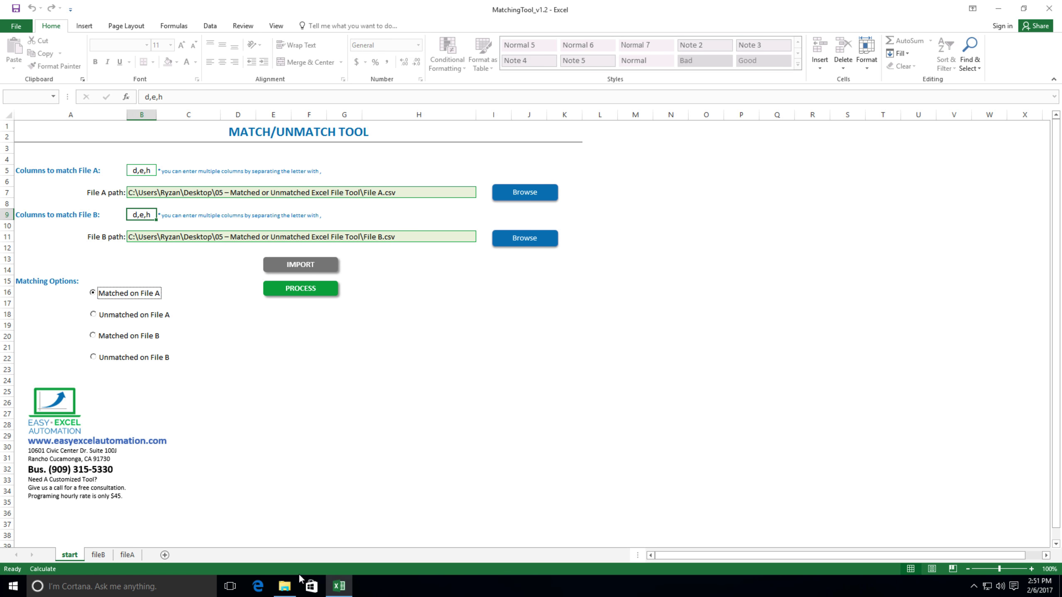
Step: Go into the Files folder and open the MatchedOnA_2017-02-06_14-51-51 workbook
left_click(284, 586)
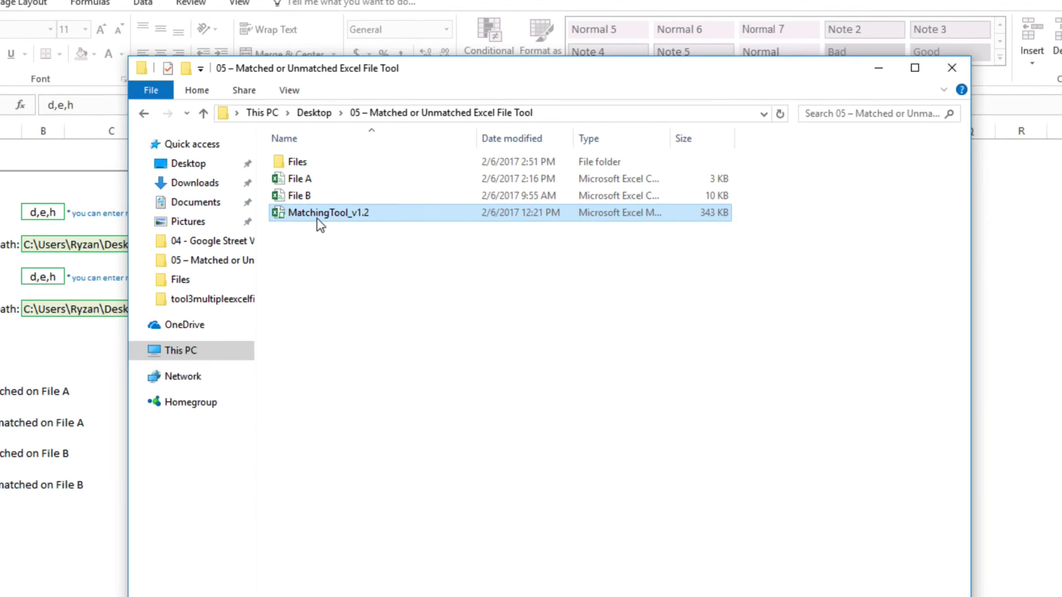
double_click(250, 193)
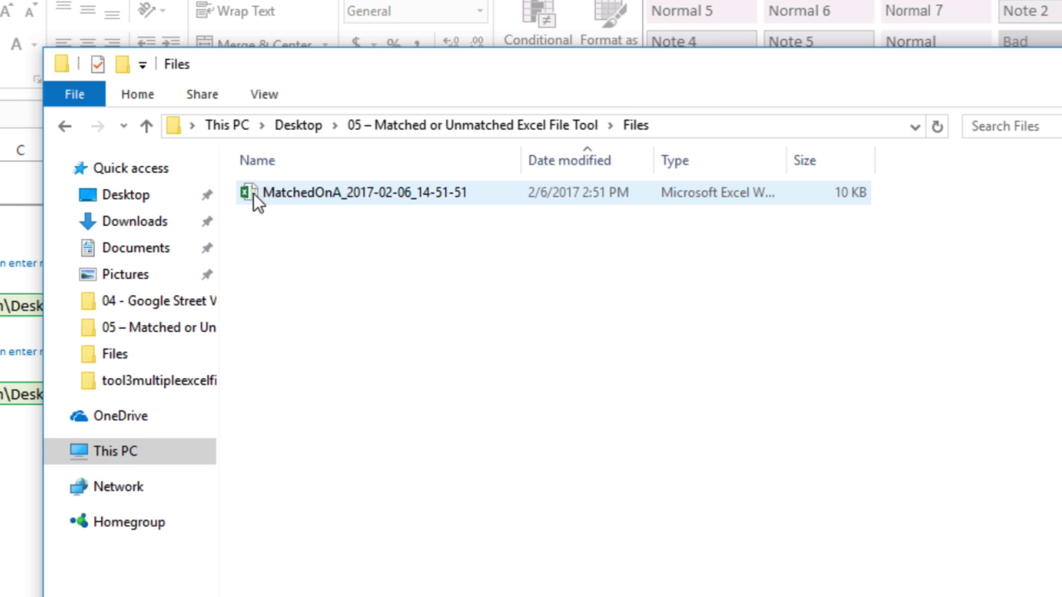
double_click(294, 196)
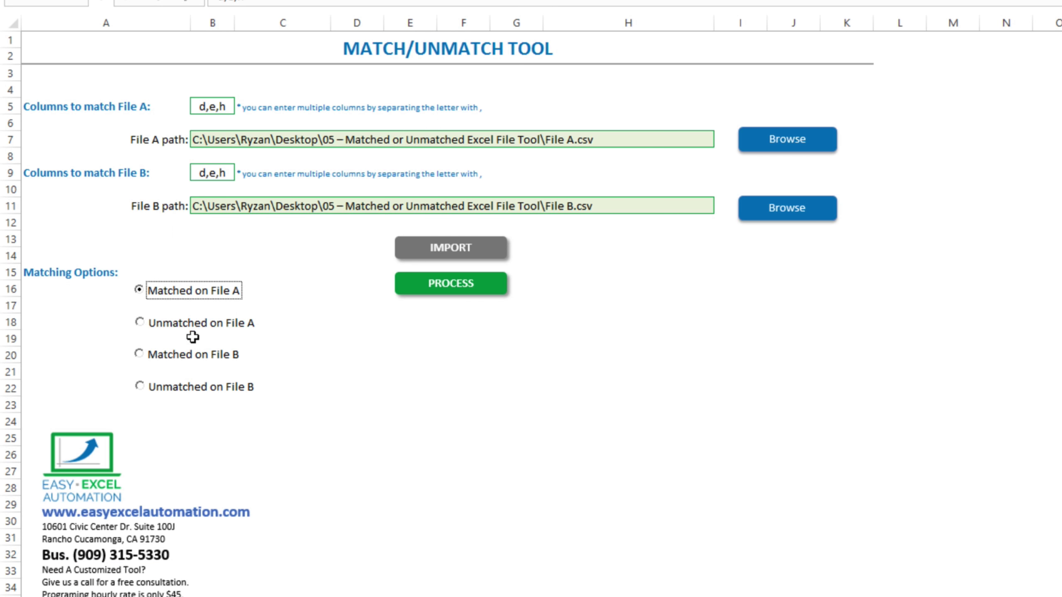
Step: Choose Unmatched on File A and process the files again
left_click(139, 321)
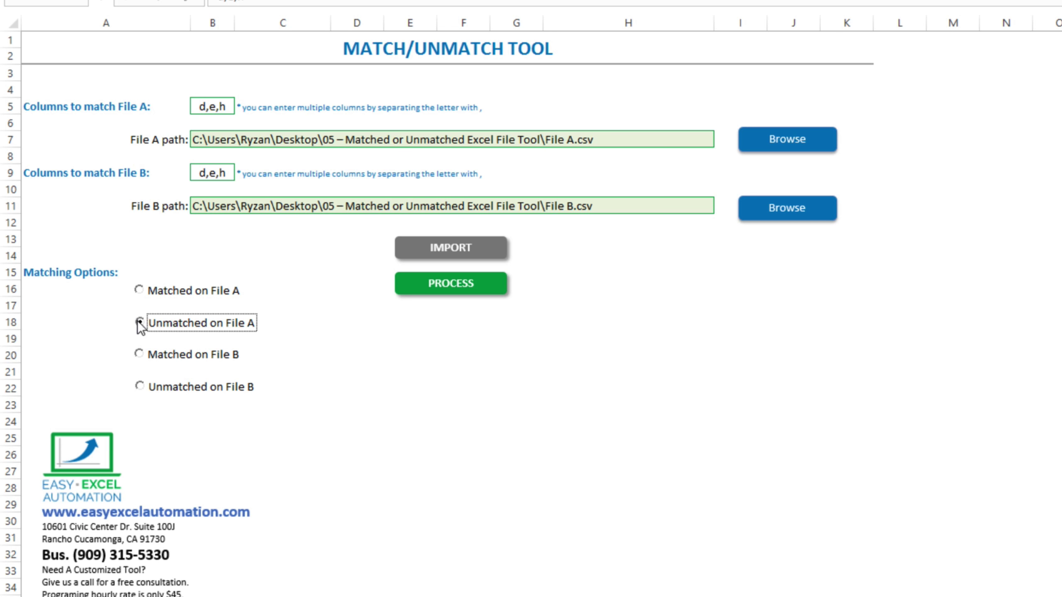
left_click(448, 285)
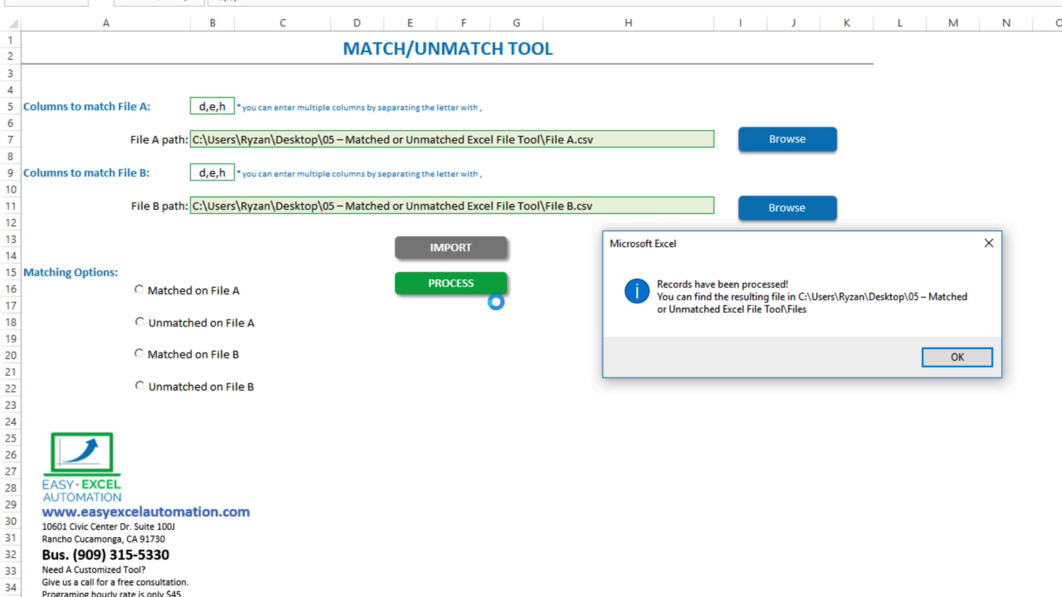
left_click(931, 366)
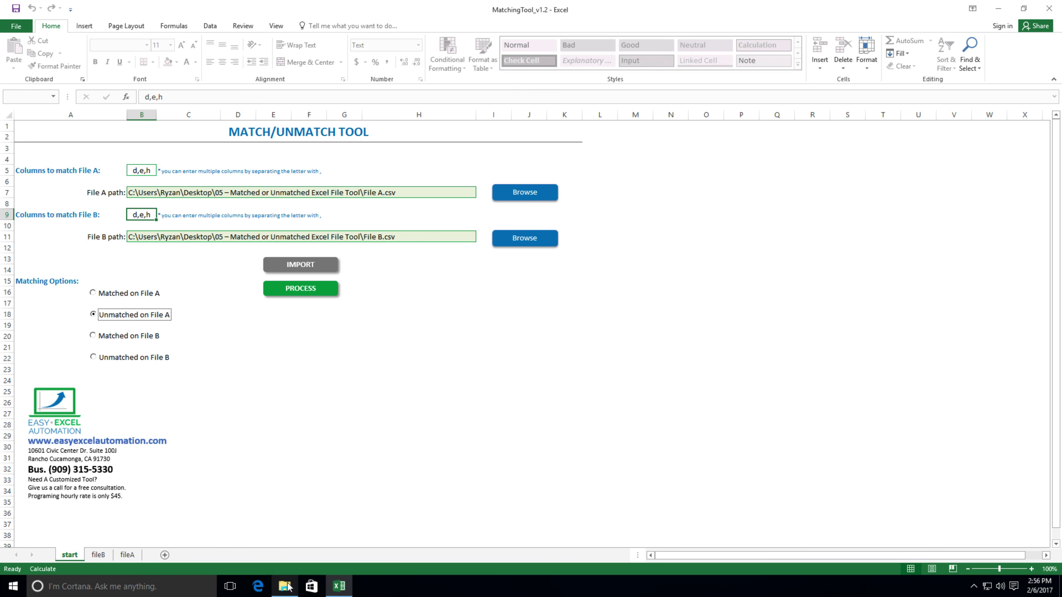
Step: Open the UnmatchedOnA_2017-02-06_14-56-56 workbook from the Files folder to view the unmatched rows
left_click(285, 587)
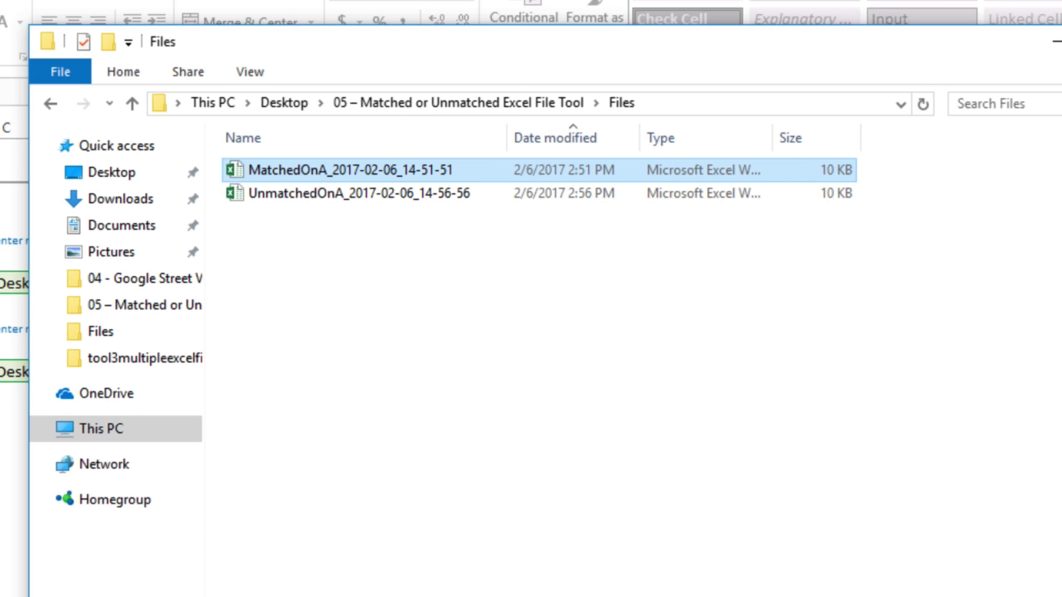
double_click(294, 189)
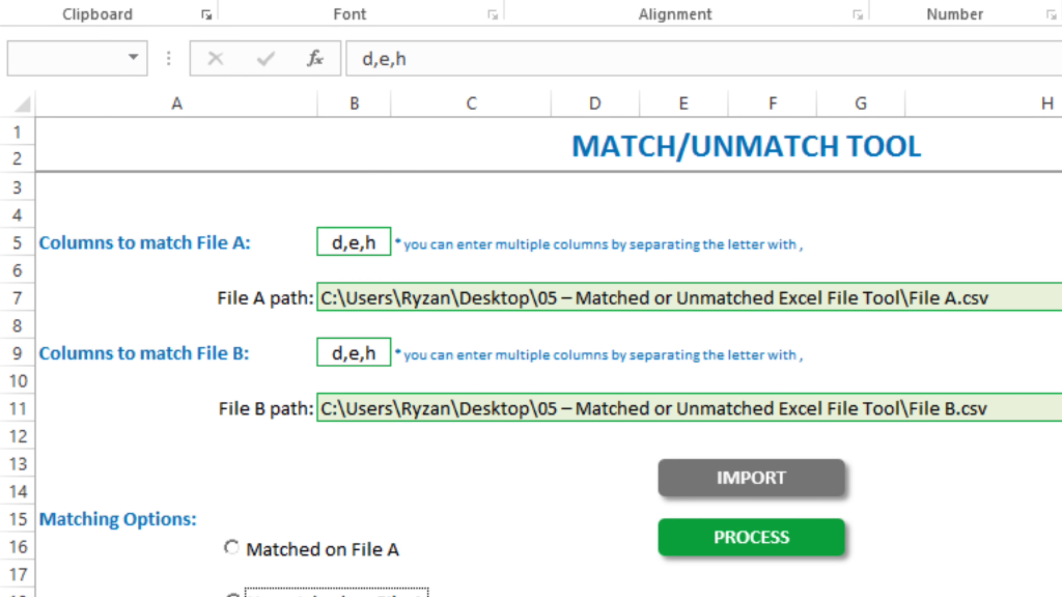
left_click(353, 241)
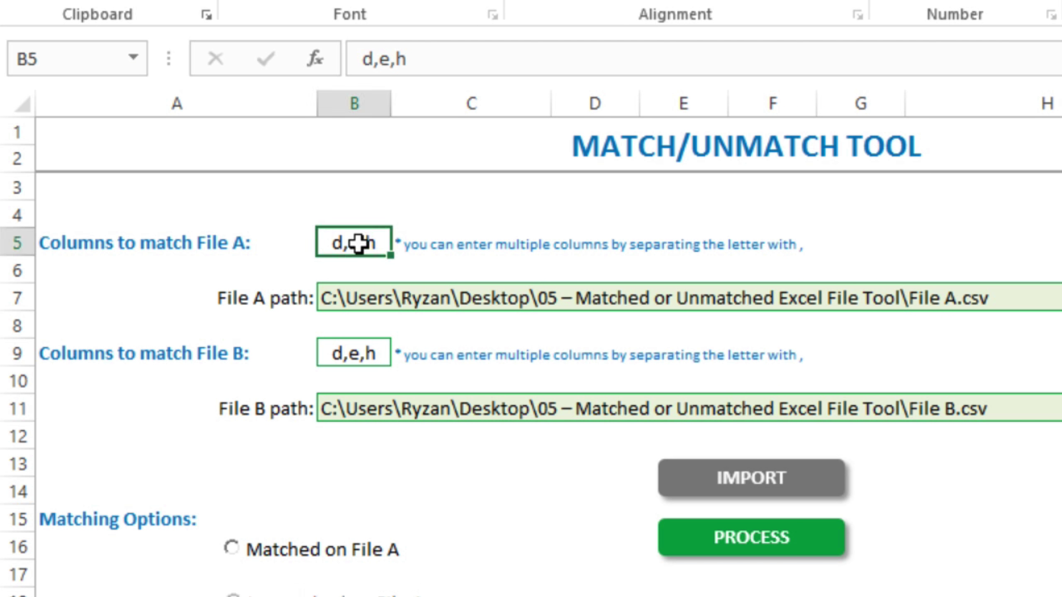
left_click(361, 353)
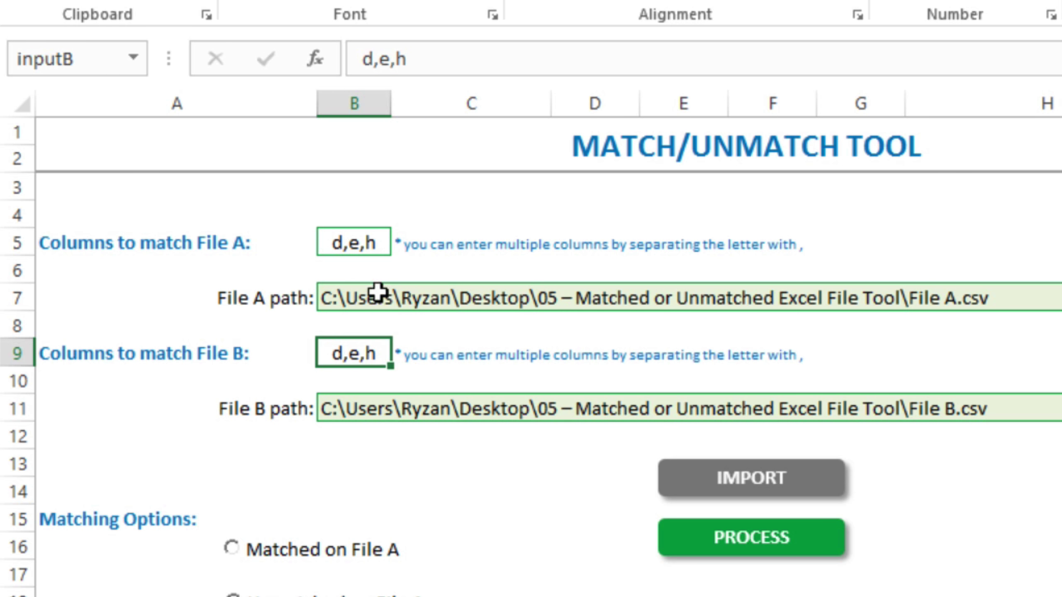
left_click(374, 251)
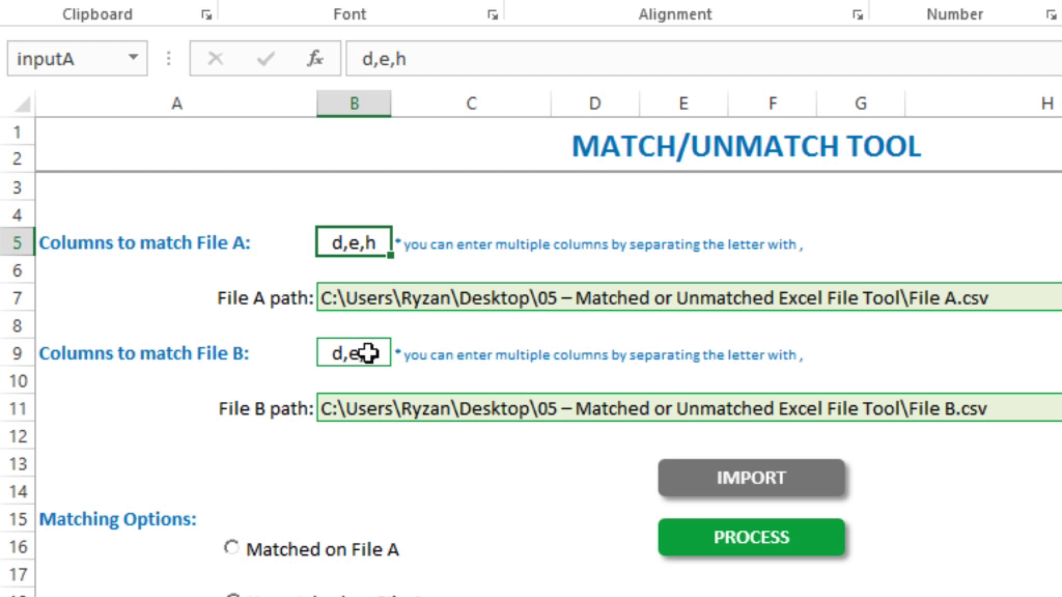